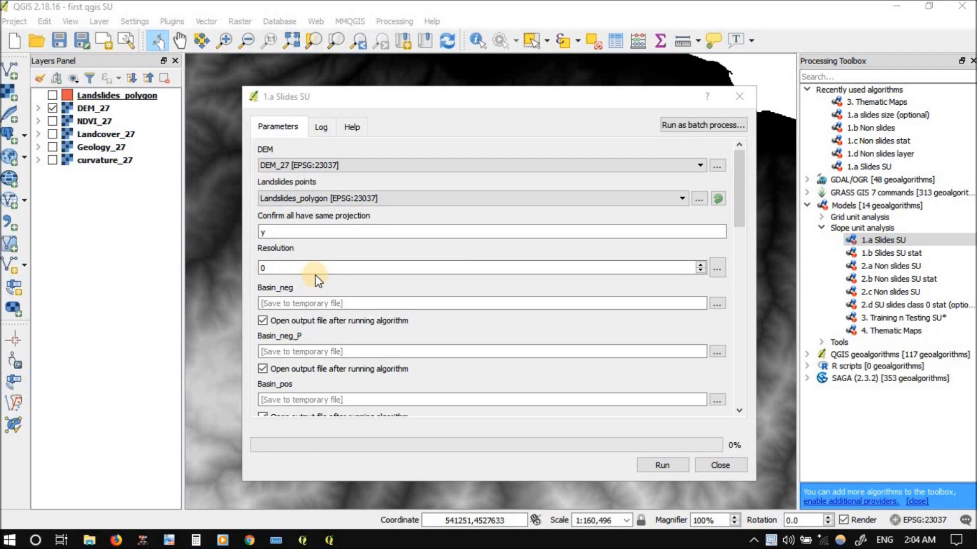
Run the 1.a Slides SU model on DEM_27 and Landslides_polygon with the resolution set to 30.
{"action": "left_click", "coordinate": [278, 270]}
{"action": "left_click", "coordinate": [287, 269]}
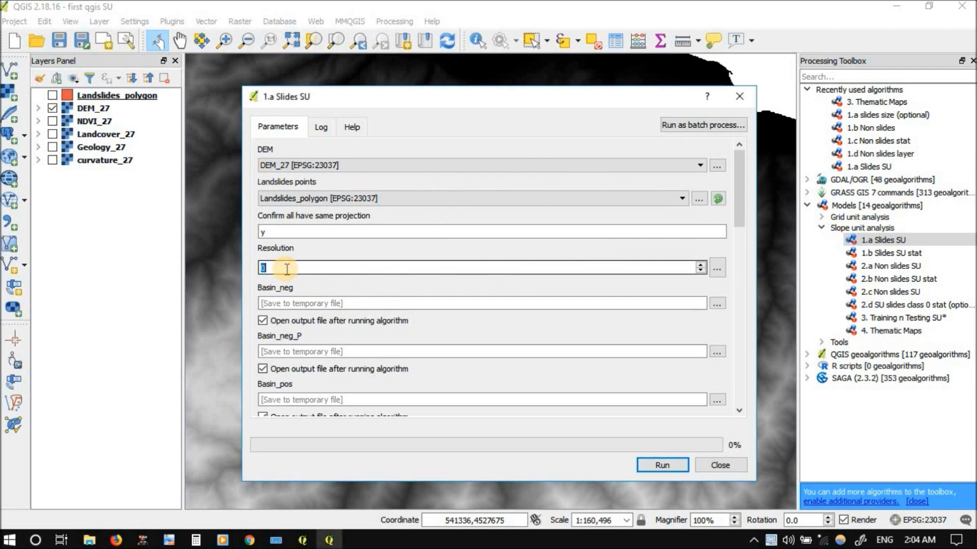
{"action": "type", "text": "30"}
{"action": "left_click_drag", "start_coordinate": [273, 268], "coordinate": [258, 267]}
{"action": "type", "text": "30"}
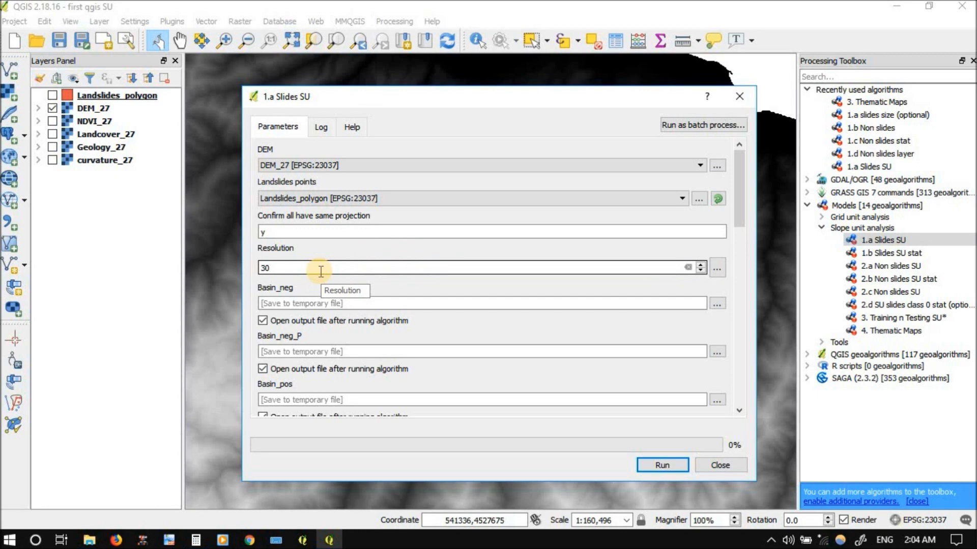
{"action": "double_click", "coordinate": [272, 268]}
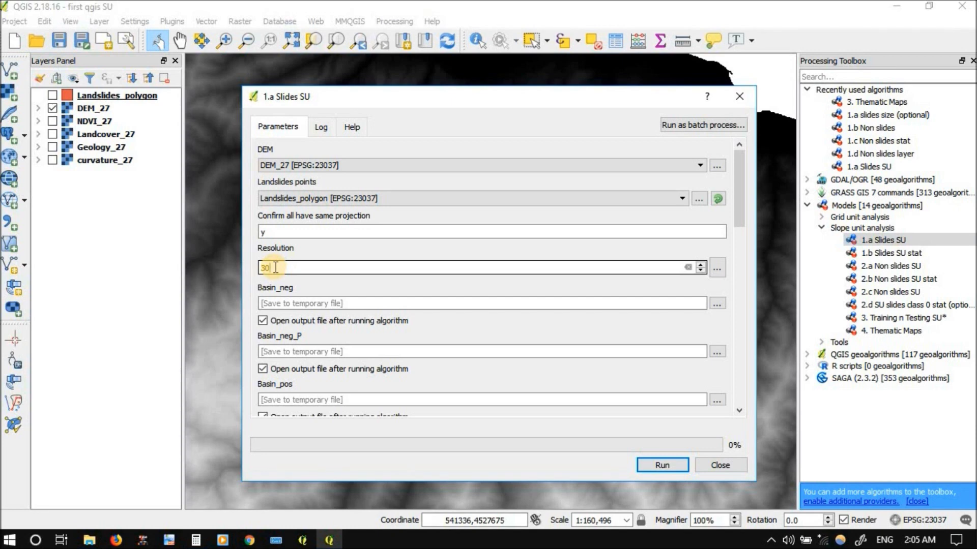
{"action": "left_click", "coordinate": [61, 43]}
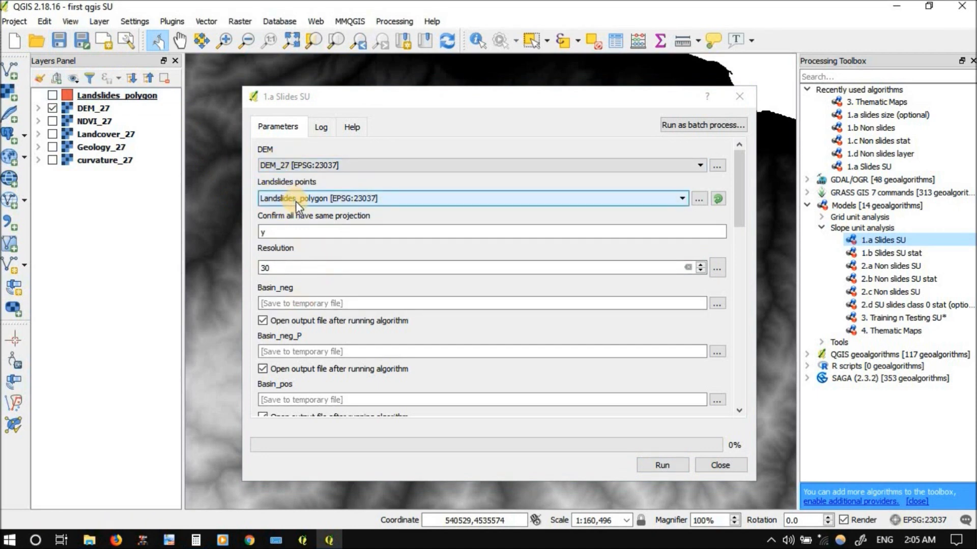
{"action": "left_click", "coordinate": [662, 466]}
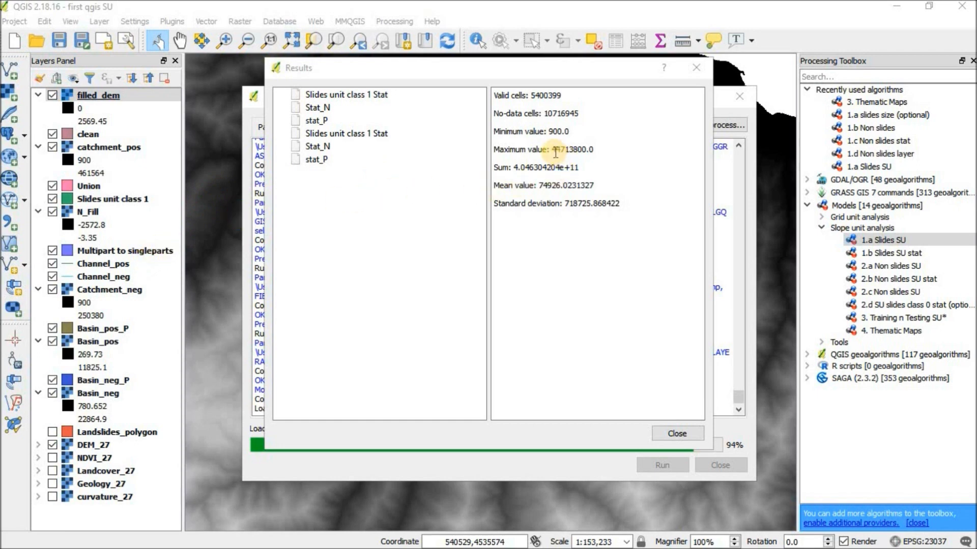
Examine the maximum value in the model's result statistics and close the results.
{"action": "left_click_drag", "start_coordinate": [553, 151], "coordinate": [574, 153]}
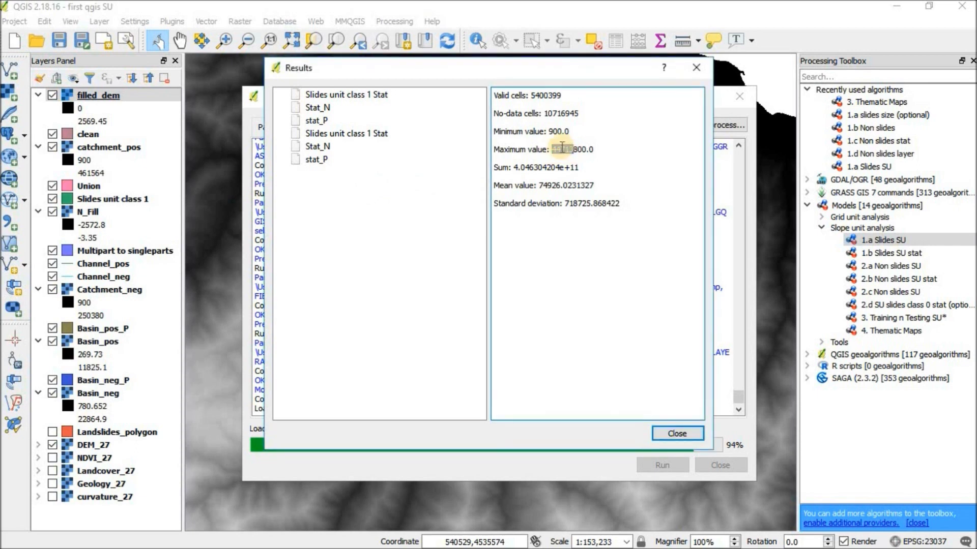
{"action": "mouse_move", "coordinate": [560, 149]}
{"action": "left_mouse_down"}
{"action": "mouse_move", "coordinate": [576, 150]}
{"action": "mouse_move", "coordinate": [580, 167]}
{"action": "mouse_move", "coordinate": [573, 153]}
{"action": "left_mouse_up"}
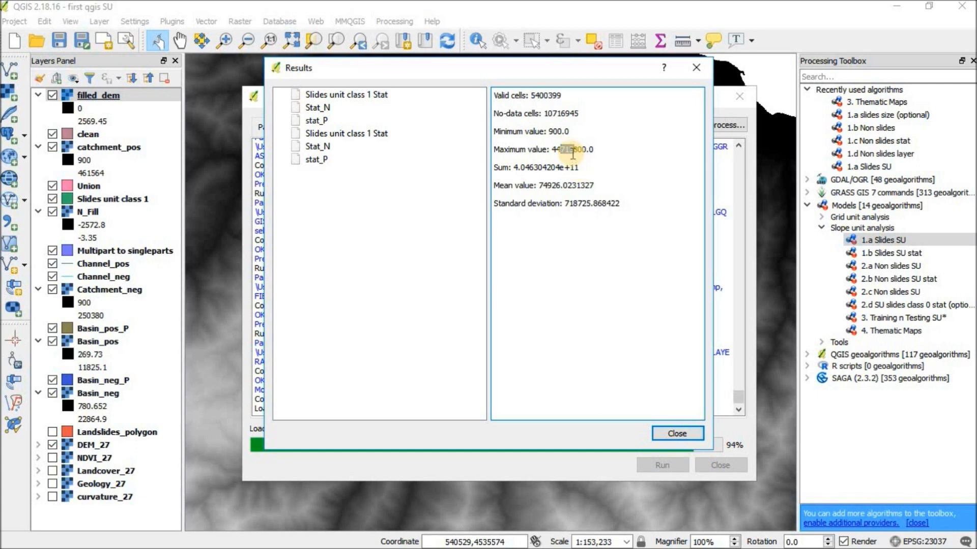
{"action": "mouse_move", "coordinate": [573, 154]}
{"action": "left_mouse_down"}
{"action": "mouse_move", "coordinate": [552, 173]}
{"action": "mouse_move", "coordinate": [579, 153]}
{"action": "left_mouse_up"}
{"action": "left_click_drag", "start_coordinate": [579, 152], "coordinate": [572, 151]}
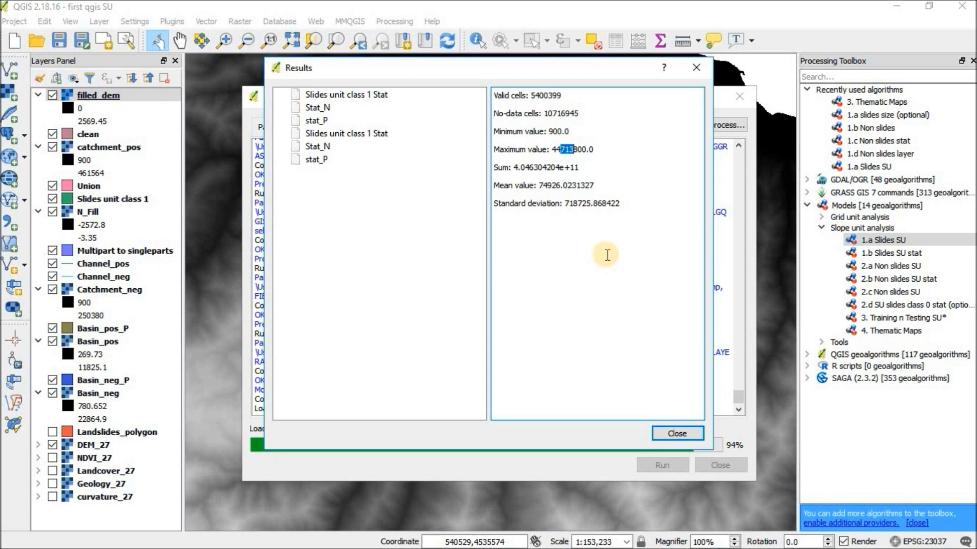
{"action": "left_click", "coordinate": [677, 434]}
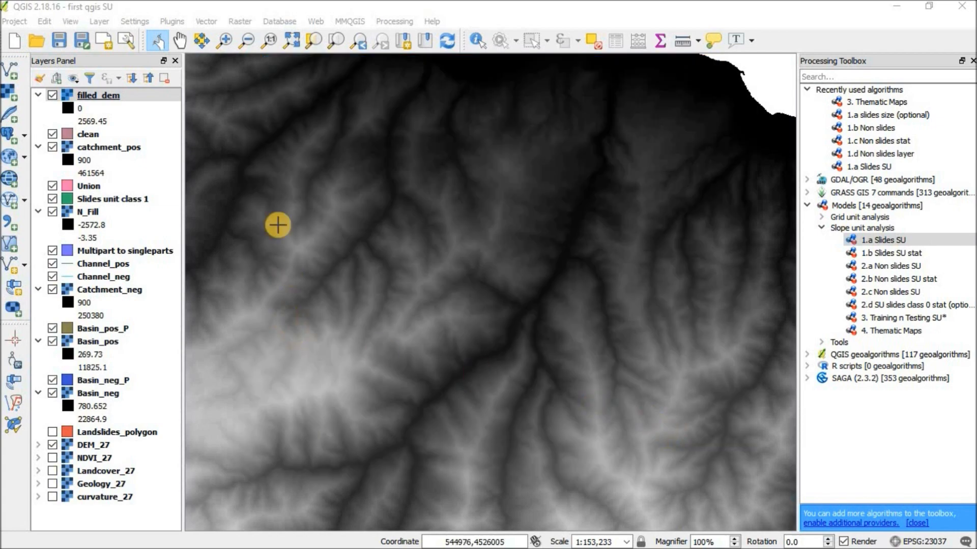
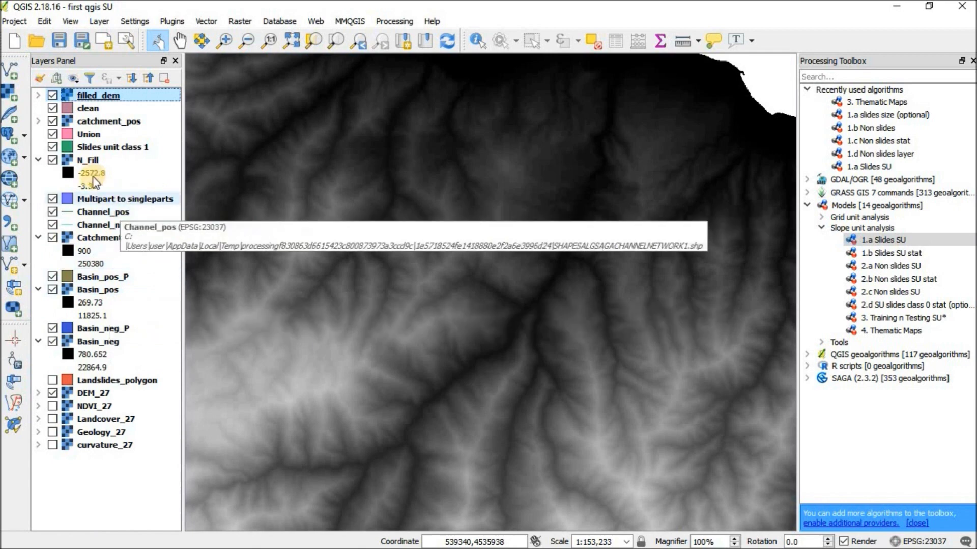
Hide the filled_dem, clean, catchment_pos, Union and Slides unit class 1 layers.
{"action": "left_click", "coordinate": [126, 148]}
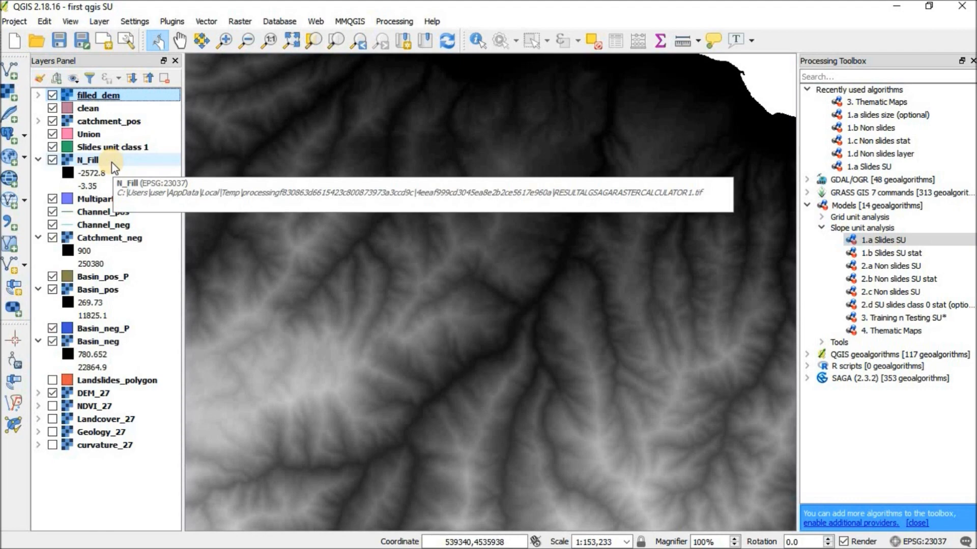
{"action": "left_click", "coordinate": [52, 95]}
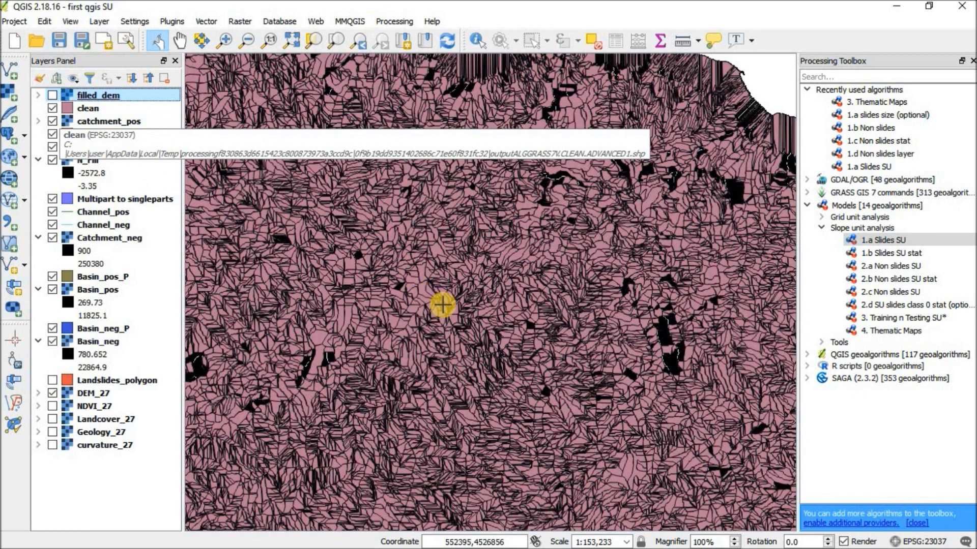
{"action": "scroll", "coordinate": [452, 282], "scroll_direction": "up", "scroll_amount": 1}
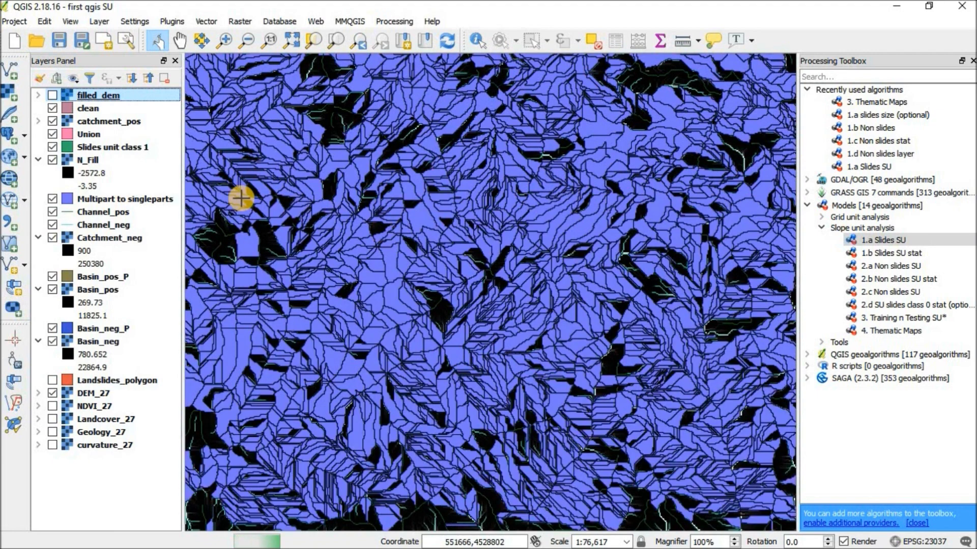
{"action": "left_click", "coordinate": [53, 109]}
{"action": "left_click", "coordinate": [52, 121]}
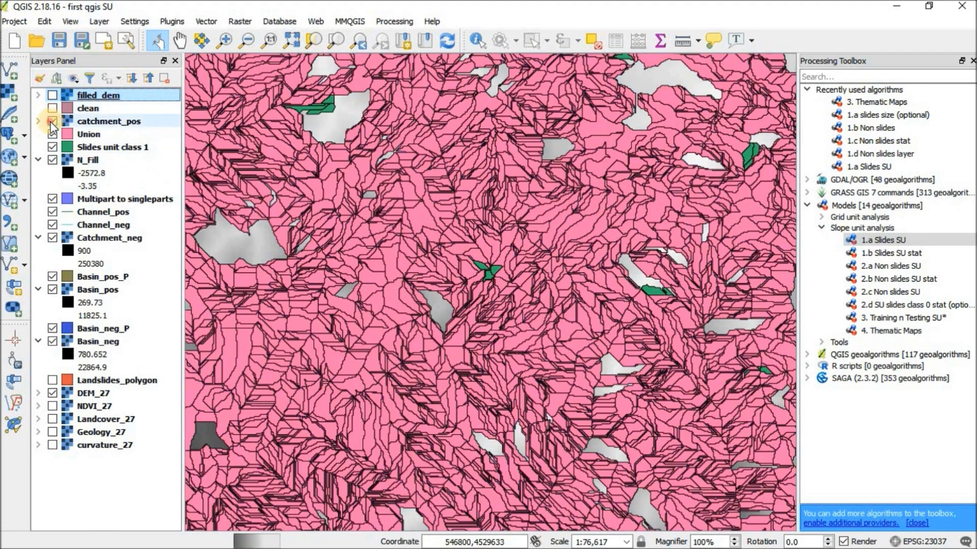
{"action": "left_click", "coordinate": [53, 134]}
{"action": "left_click", "coordinate": [52, 147]}
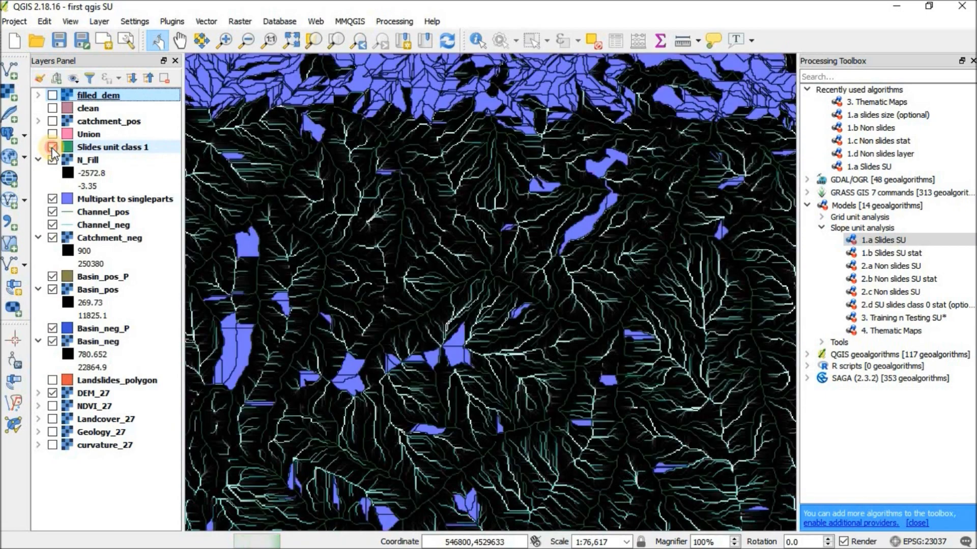
Hide N_Fill, Multipart to singleparts, Catchment_neg and all four Basin layers, keeping the channel layers and DEM_27 displayed.
{"action": "left_click", "coordinate": [52, 160]}
{"action": "left_click", "coordinate": [52, 199]}
{"action": "left_click", "coordinate": [52, 238]}
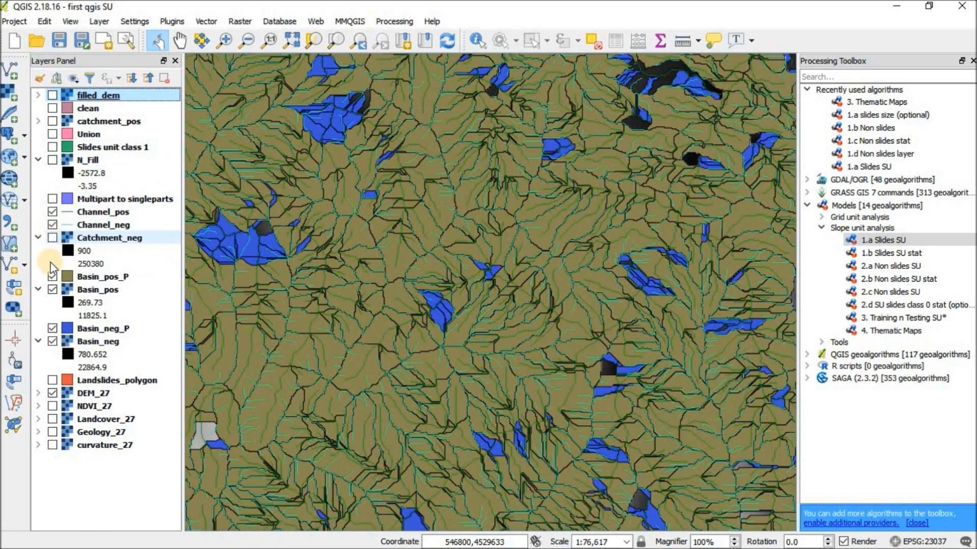
{"action": "left_click", "coordinate": [52, 276]}
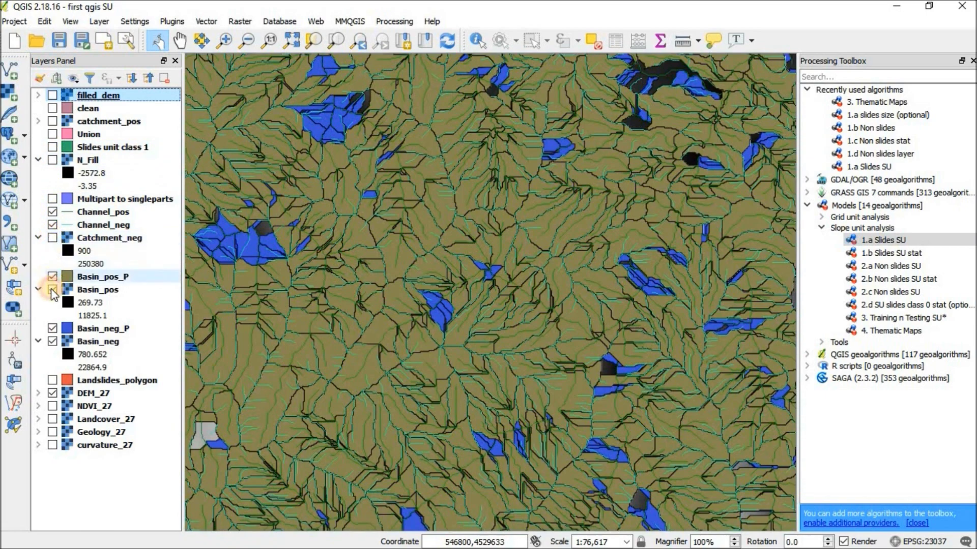
{"action": "left_click", "coordinate": [52, 289]}
{"action": "left_click", "coordinate": [53, 328]}
{"action": "left_click", "coordinate": [53, 341]}
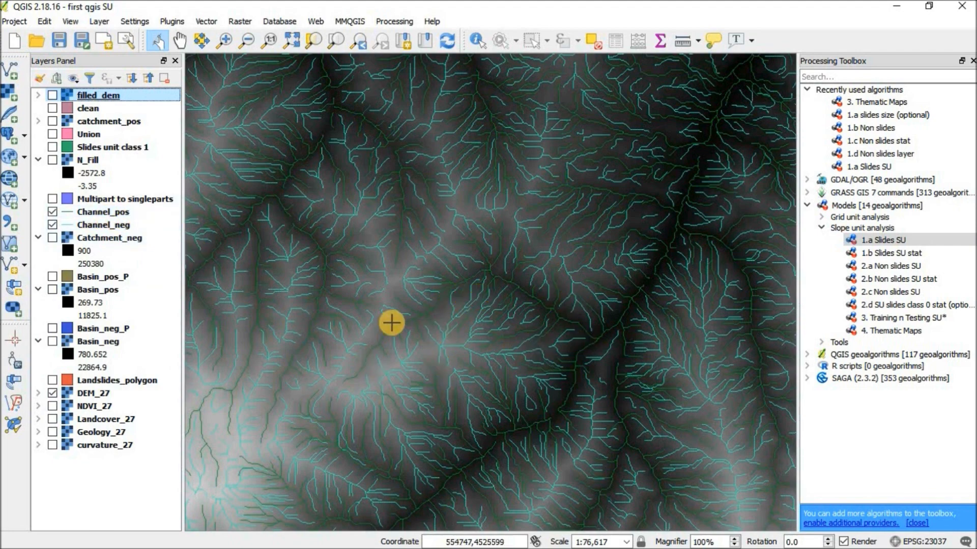
Examine the Channel_pos and Channel_neg networks over the DEM at several scales.
{"action": "scroll", "coordinate": [313, 257], "scroll_direction": "up", "scroll_amount": 2}
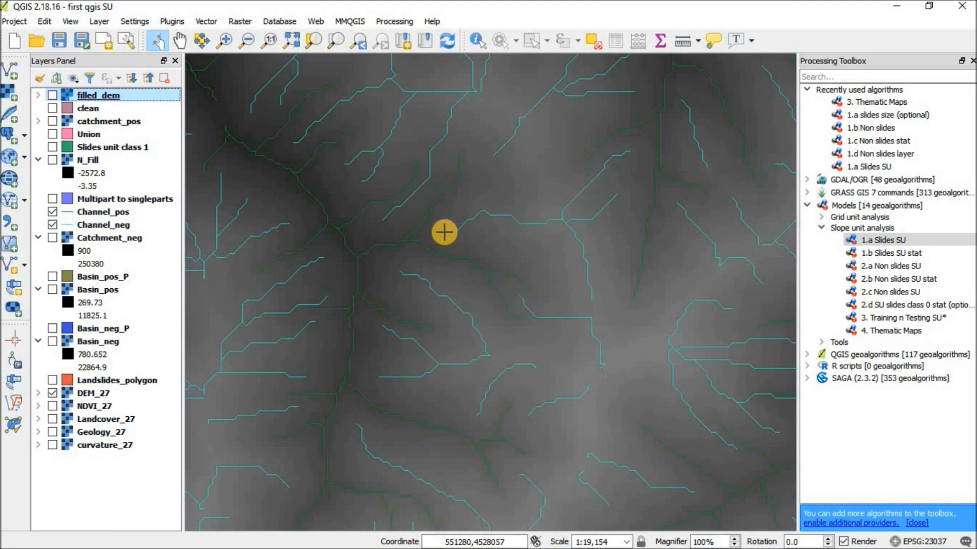
{"action": "scroll", "coordinate": [445, 232], "scroll_direction": "down", "scroll_amount": 1}
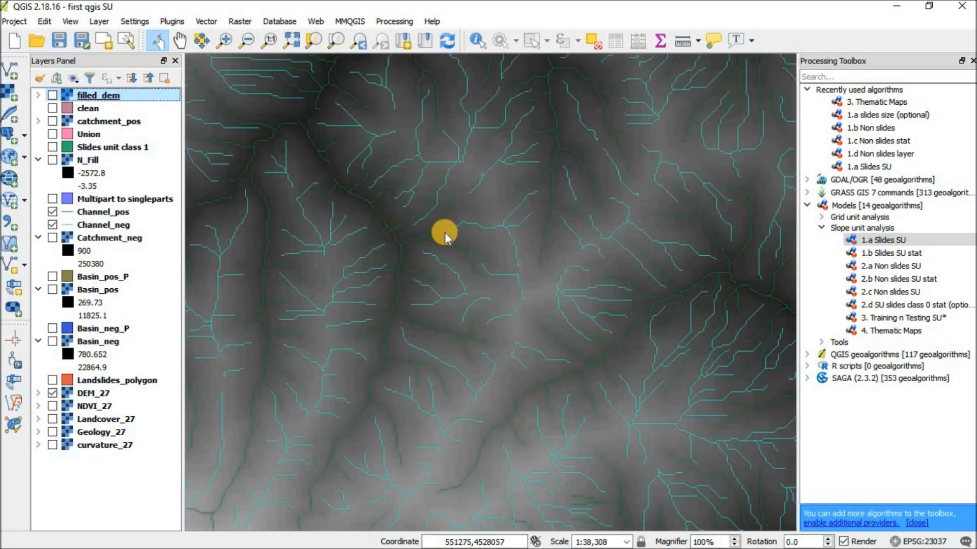
{"action": "scroll", "coordinate": [444, 233], "scroll_direction": "down", "scroll_amount": 1}
{"action": "scroll", "coordinate": [444, 234], "scroll_direction": "down", "scroll_amount": 1}
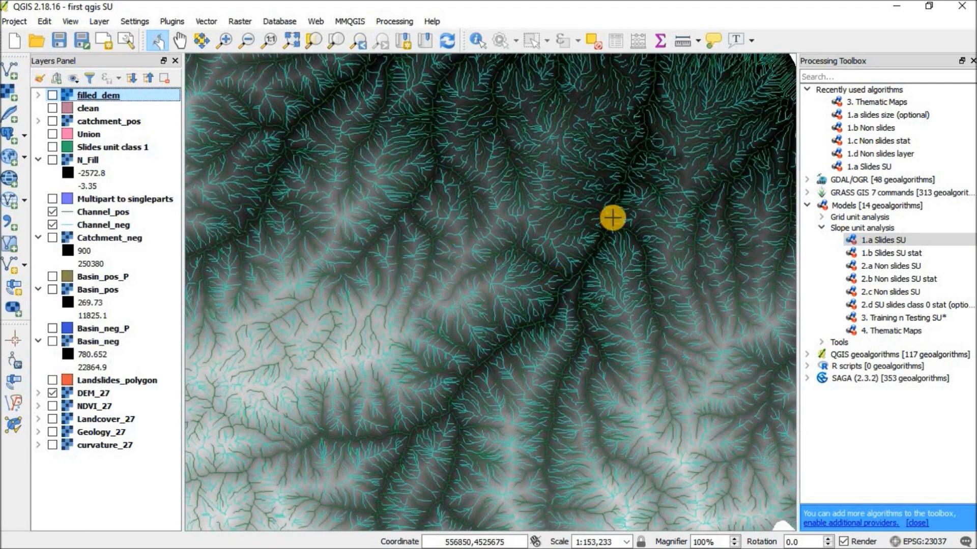
{"action": "scroll", "coordinate": [599, 110], "scroll_direction": "up", "scroll_amount": 1}
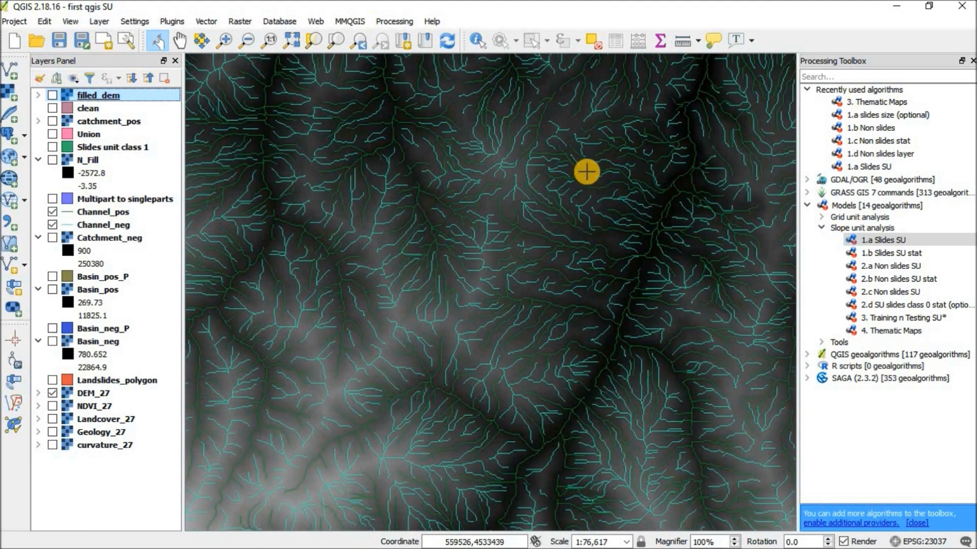
{"action": "scroll", "coordinate": [654, 214], "scroll_direction": "up", "scroll_amount": 1}
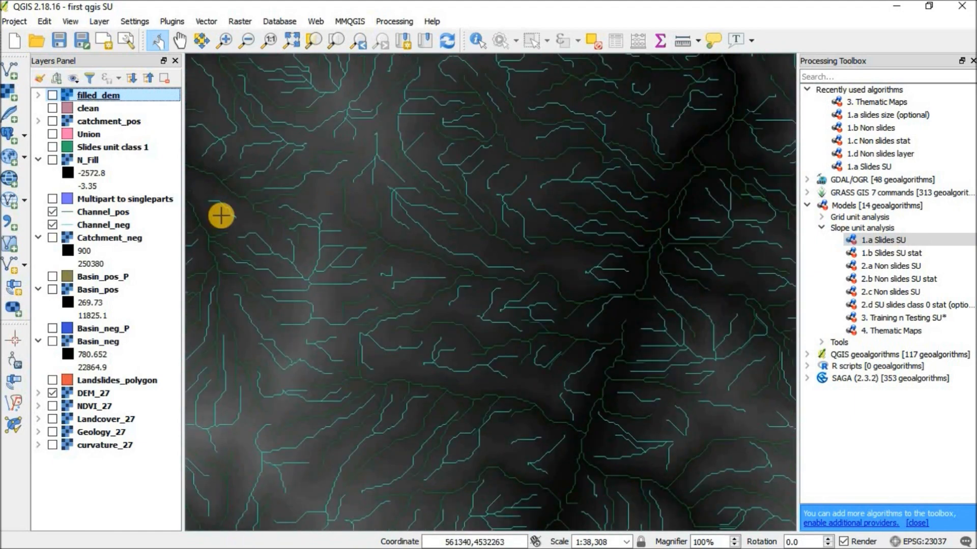
Replace the Channel_pos and Channel_neg layers on the map with Union, and swap Union for the clean layer.
{"action": "left_click", "coordinate": [53, 225]}
{"action": "left_click", "coordinate": [53, 212]}
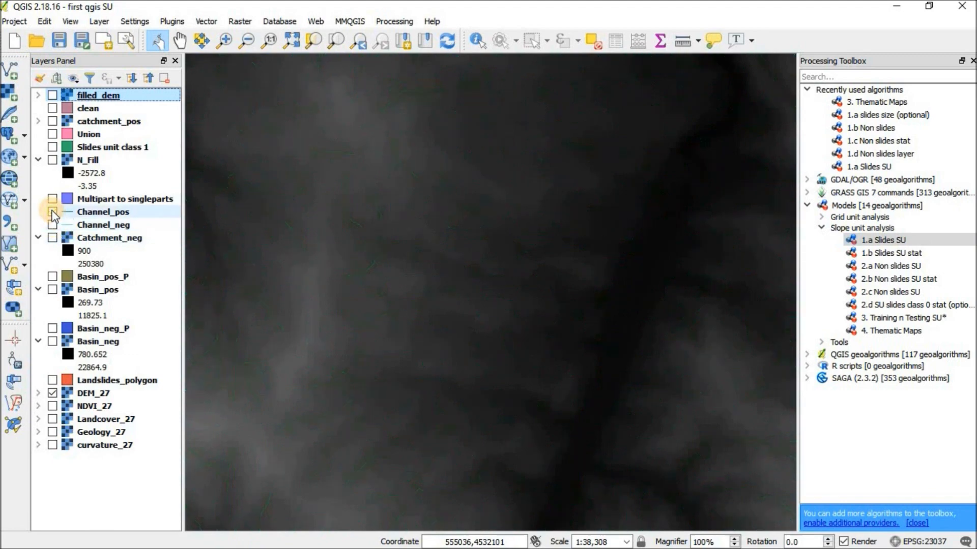
{"action": "left_click", "coordinate": [53, 134]}
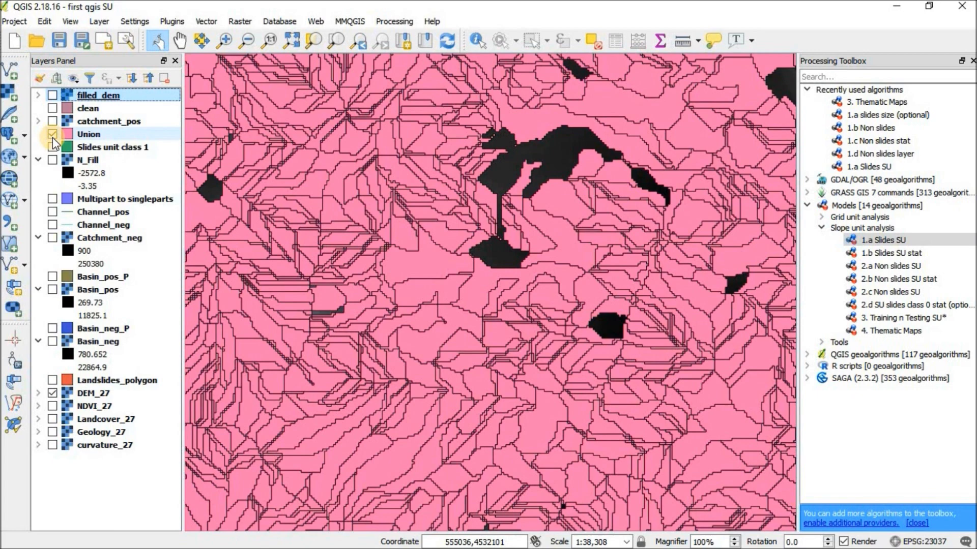
{"action": "left_click", "coordinate": [53, 109]}
{"action": "left_click", "coordinate": [53, 134]}
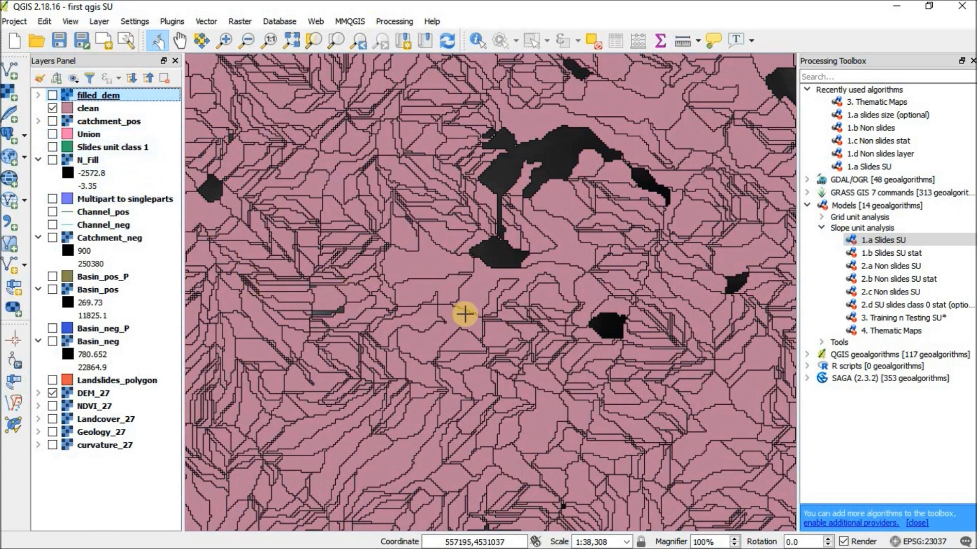
Examine the slope unit polygons of the clean layer, including the striped units along the northern coastline.
{"action": "scroll", "coordinate": [299, 221], "scroll_direction": "up", "scroll_amount": 1}
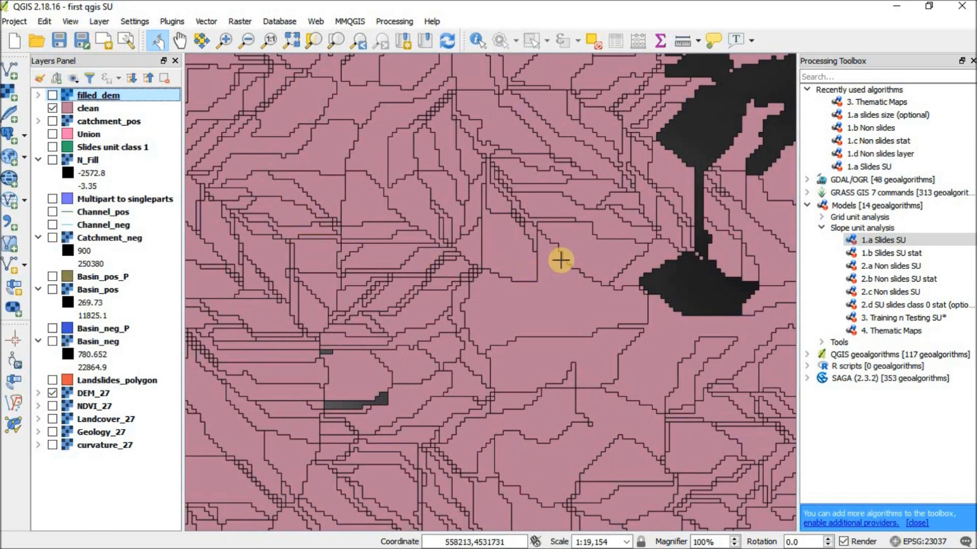
{"action": "scroll", "coordinate": [451, 240], "scroll_direction": "down", "scroll_amount": 1}
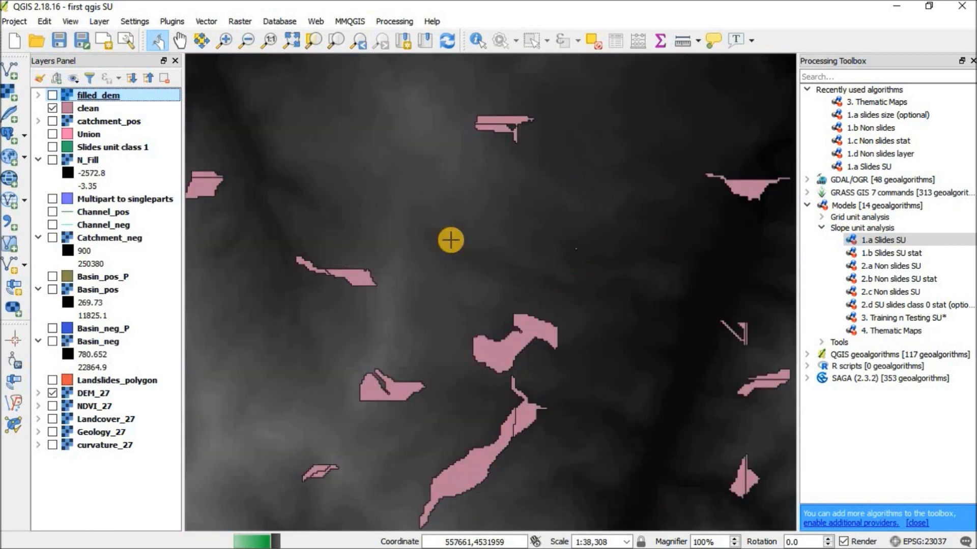
{"action": "scroll", "coordinate": [450, 240], "scroll_direction": "down", "scroll_amount": 1}
{"action": "scroll", "coordinate": [451, 240], "scroll_direction": "down", "scroll_amount": 1}
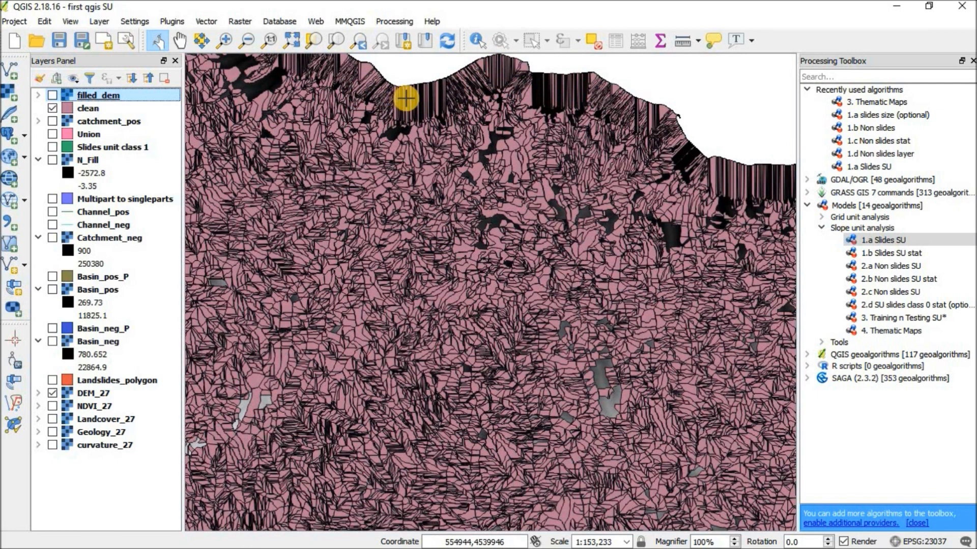
{"action": "scroll", "coordinate": [417, 84], "scroll_direction": "up", "scroll_amount": 1}
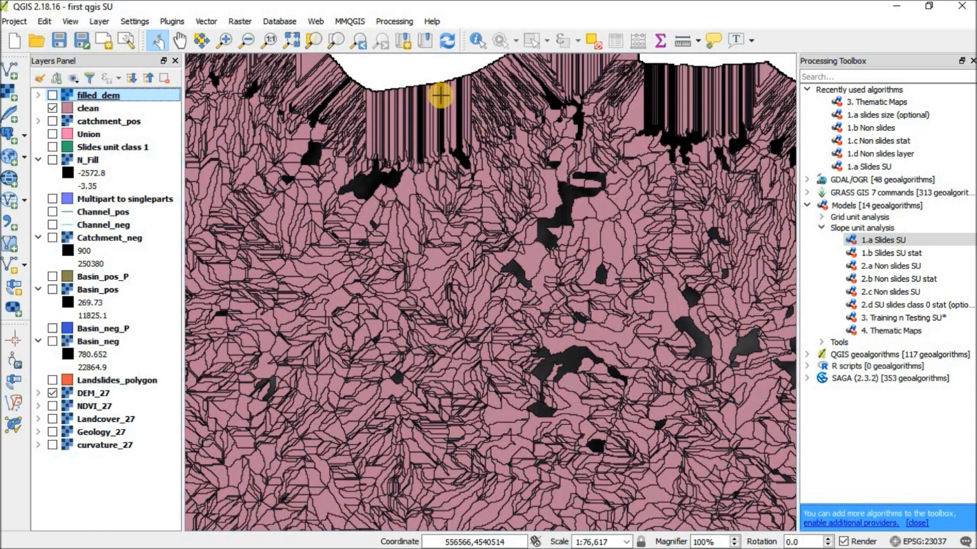
{"action": "scroll", "coordinate": [508, 64], "scroll_direction": "up", "scroll_amount": 1}
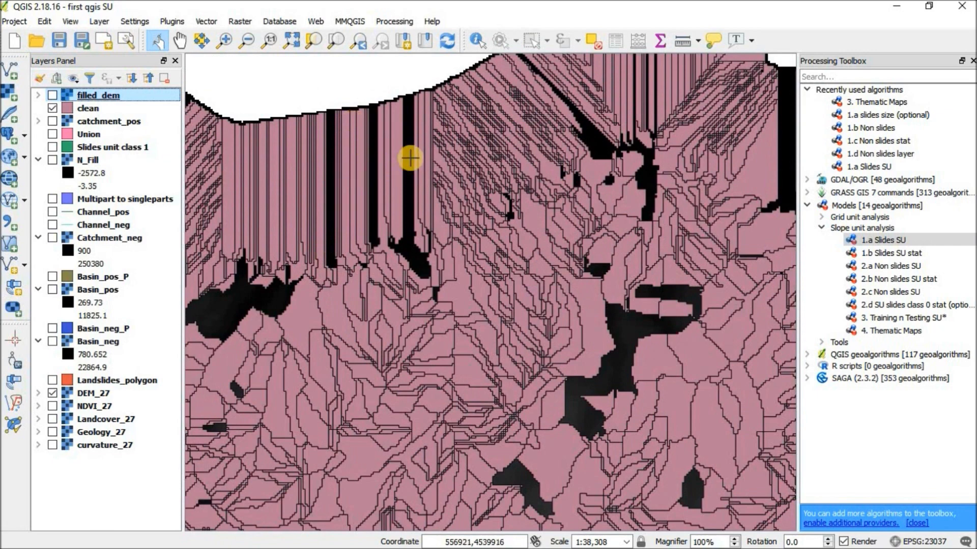
{"action": "scroll", "coordinate": [413, 154], "scroll_direction": "down", "scroll_amount": 1}
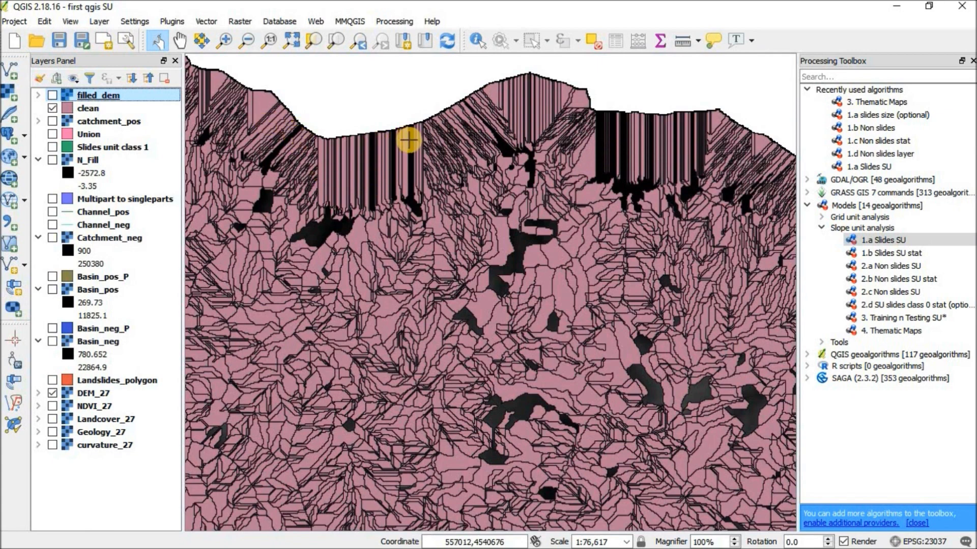
{"action": "scroll", "coordinate": [409, 140], "scroll_direction": "down", "scroll_amount": 1}
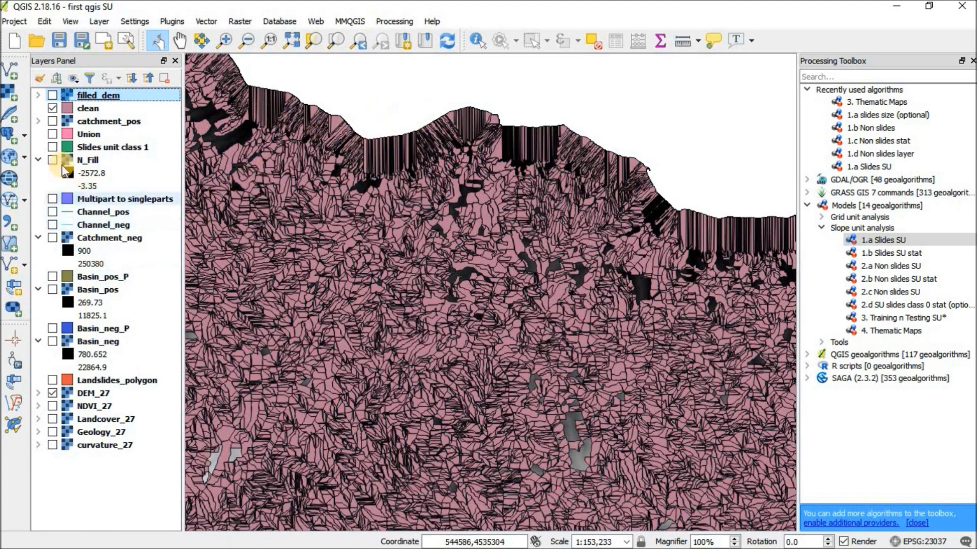
Show only the Slides unit class 1 and Landslides_polygon layers and view their overall distribution.
{"action": "left_click", "coordinate": [52, 147]}
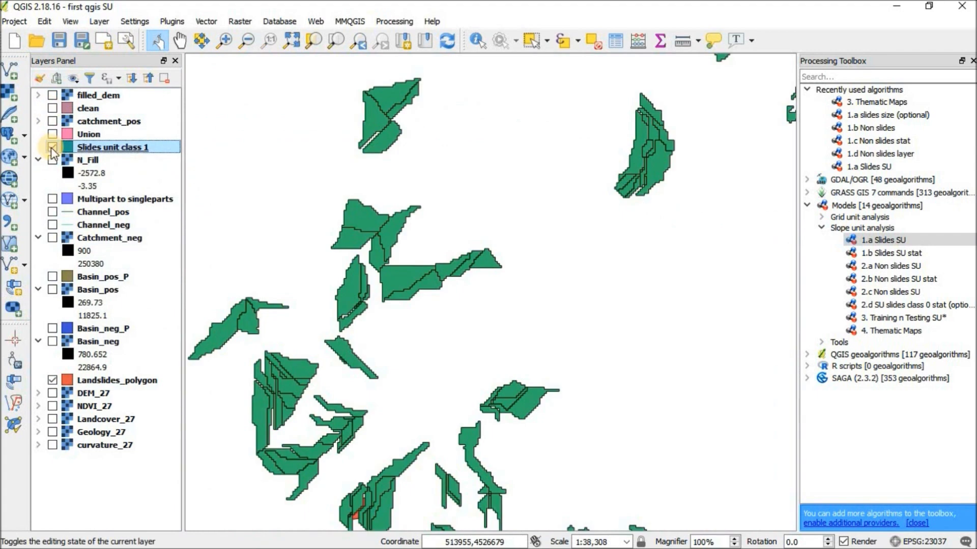
{"action": "scroll", "coordinate": [375, 268], "scroll_direction": "down", "scroll_amount": 2}
{"action": "scroll", "coordinate": [617, 343], "scroll_direction": "up", "scroll_amount": 1}
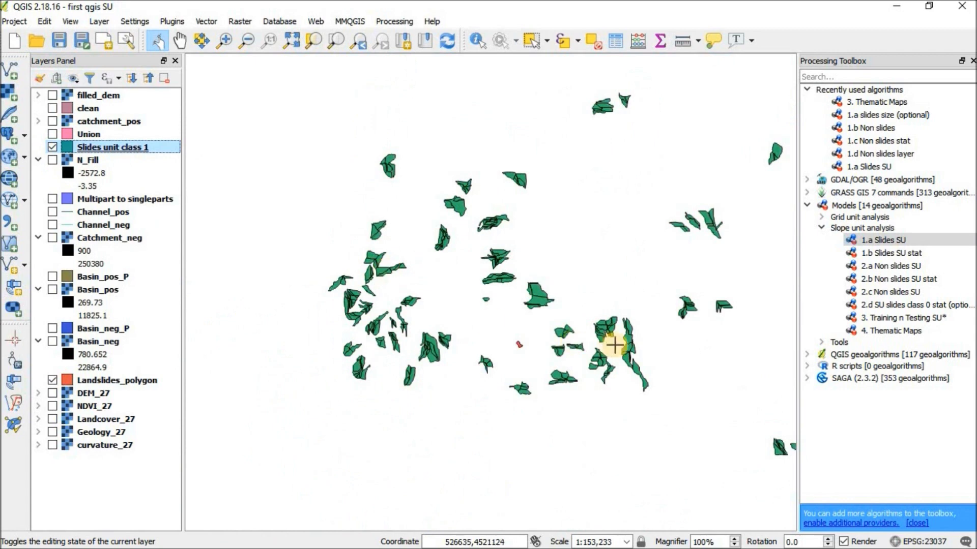
Move the Landslides_polygon layer directly above Slides unit class 1 in the layer order.
{"action": "scroll", "coordinate": [614, 347], "scroll_direction": "up", "scroll_amount": 1}
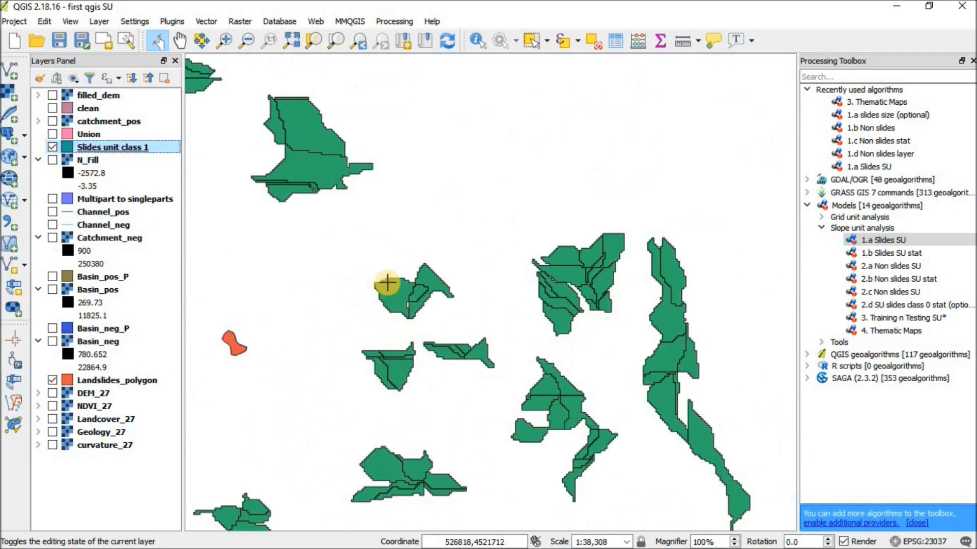
{"action": "scroll", "coordinate": [388, 284], "scroll_direction": "down", "scroll_amount": 1}
{"action": "scroll", "coordinate": [388, 283], "scroll_direction": "down", "scroll_amount": 1}
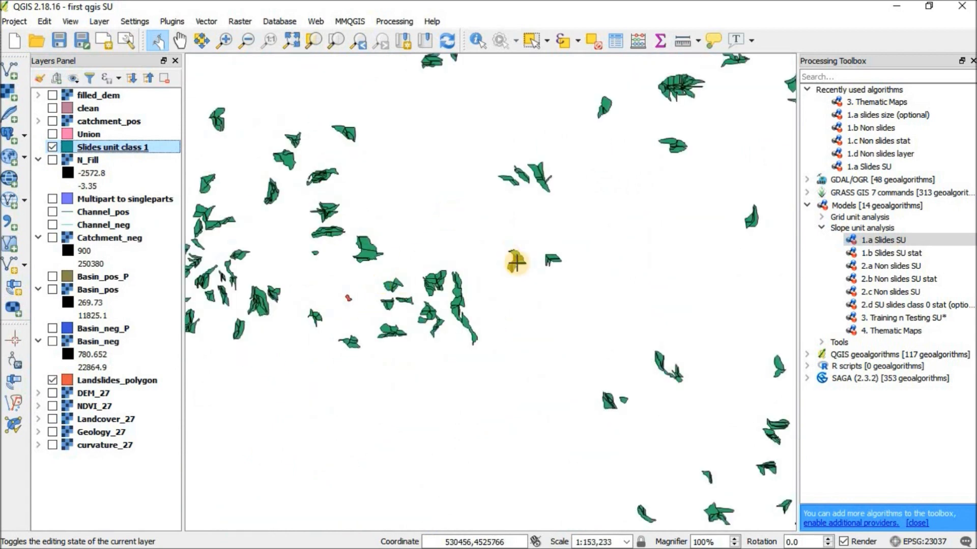
{"action": "scroll", "coordinate": [322, 209], "scroll_direction": "up", "scroll_amount": 2}
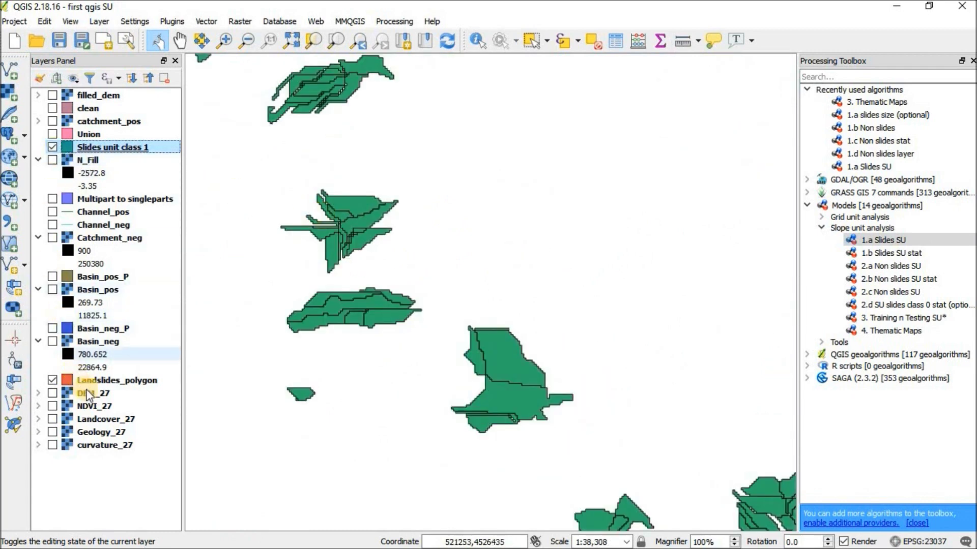
{"action": "mouse_move", "coordinate": [92, 389]}
{"action": "left_mouse_down"}
{"action": "mouse_move", "coordinate": [91, 135]}
{"action": "mouse_move", "coordinate": [93, 151]}
{"action": "left_mouse_up"}
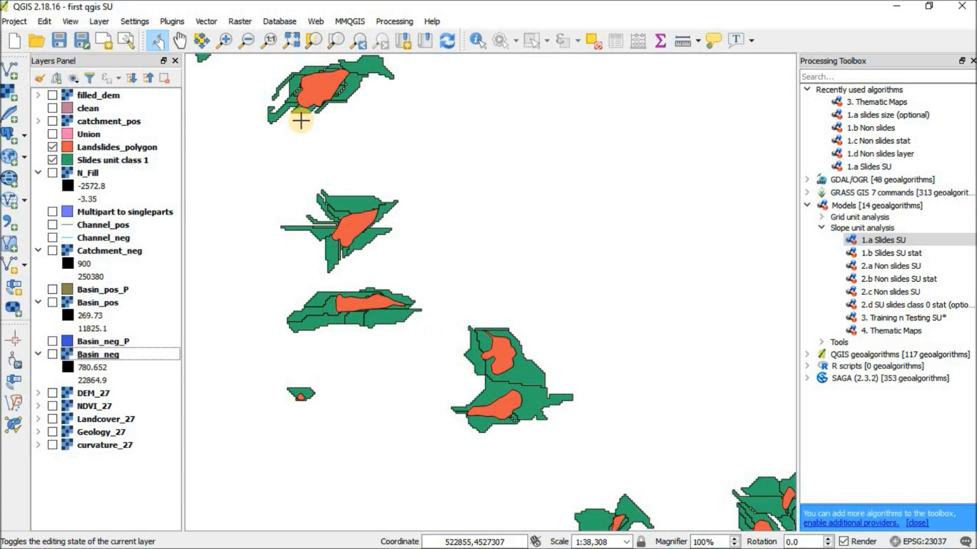
Compare the clean layer with Slides unit class 1 around a cluster of landslide polygons by alternating their visibility.
{"action": "scroll", "coordinate": [301, 120], "scroll_direction": "down", "scroll_amount": 1}
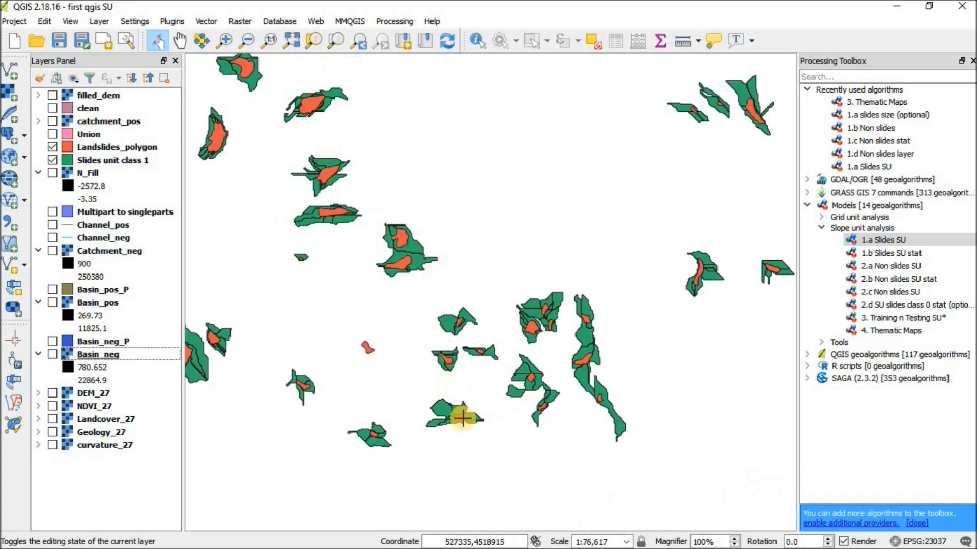
{"action": "scroll", "coordinate": [533, 320], "scroll_direction": "up", "scroll_amount": 1}
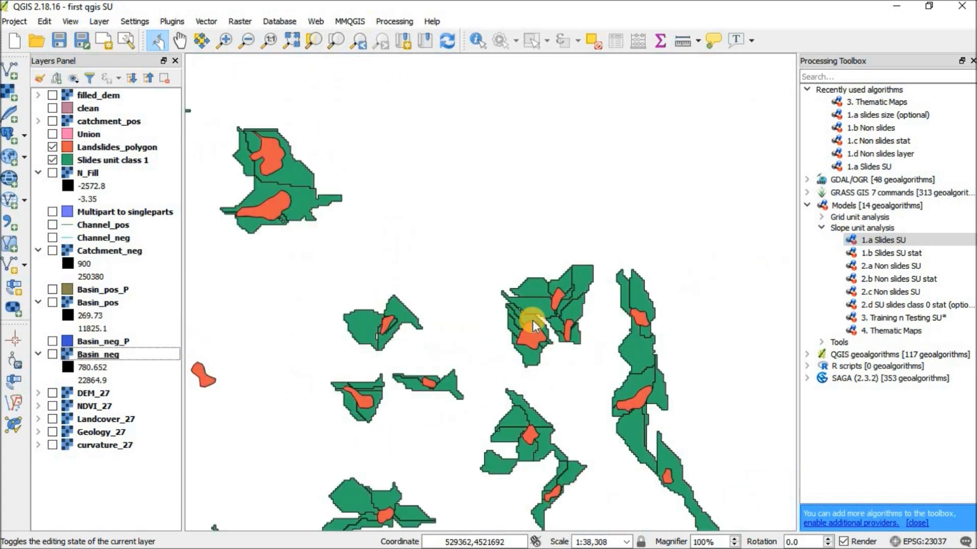
{"action": "scroll", "coordinate": [530, 322], "scroll_direction": "up", "scroll_amount": 1}
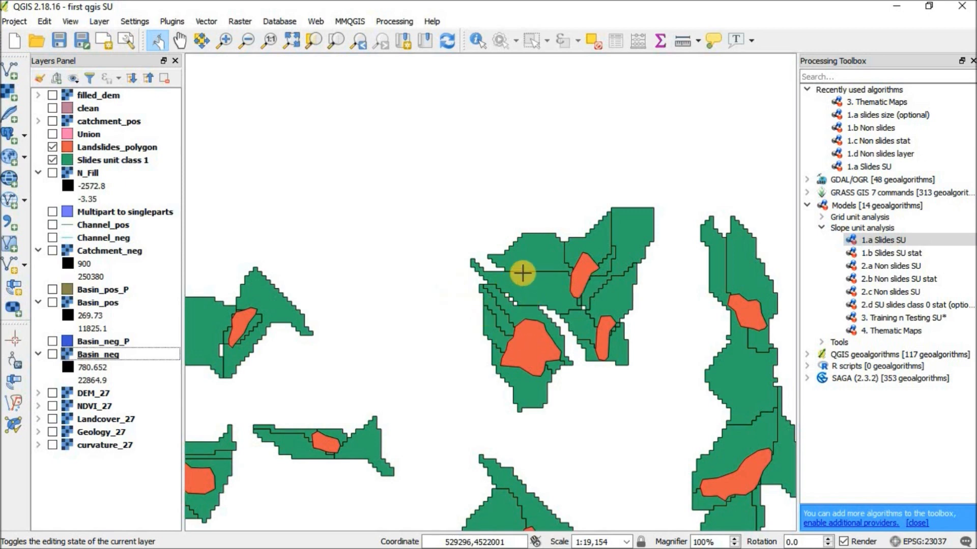
{"action": "left_click", "coordinate": [54, 111]}
{"action": "left_click", "coordinate": [53, 159]}
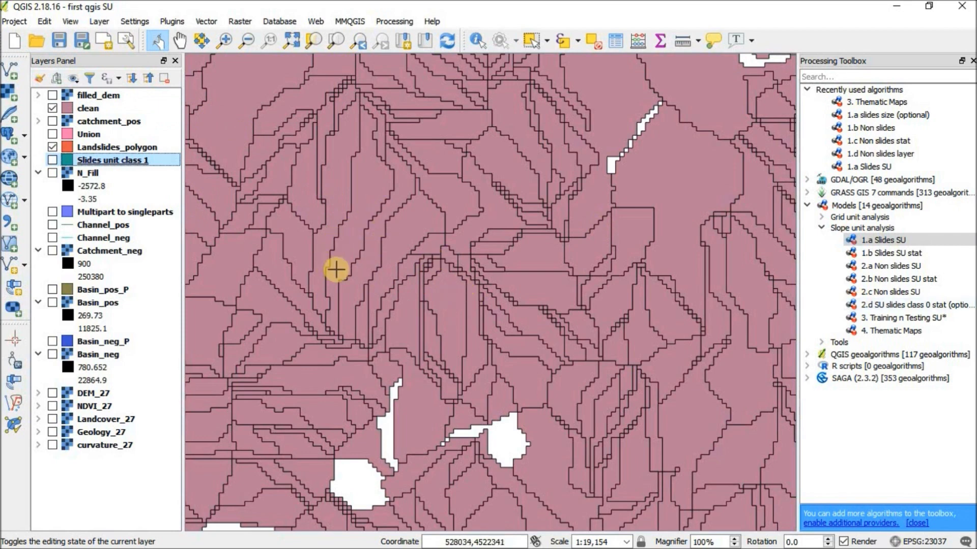
{"action": "left_click", "coordinate": [50, 109]}
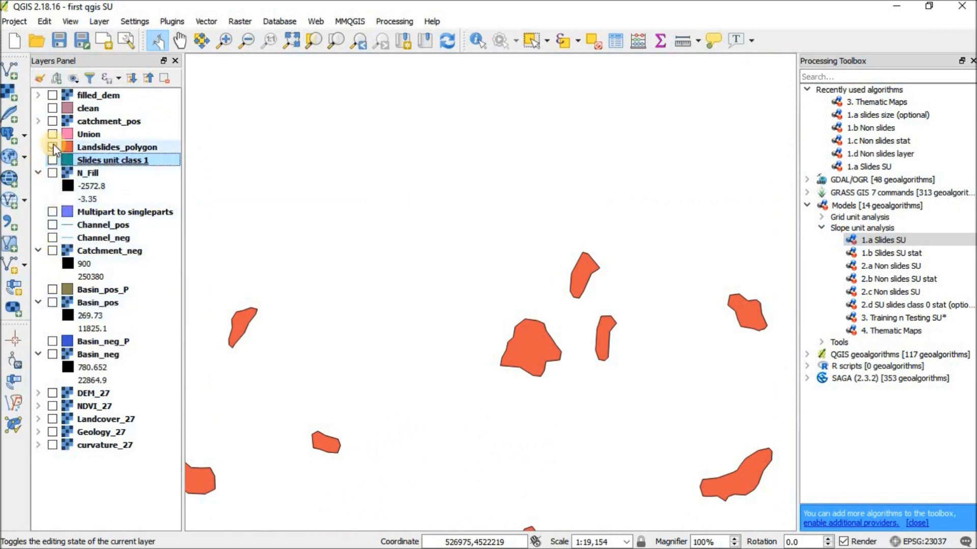
{"action": "left_click", "coordinate": [52, 160]}
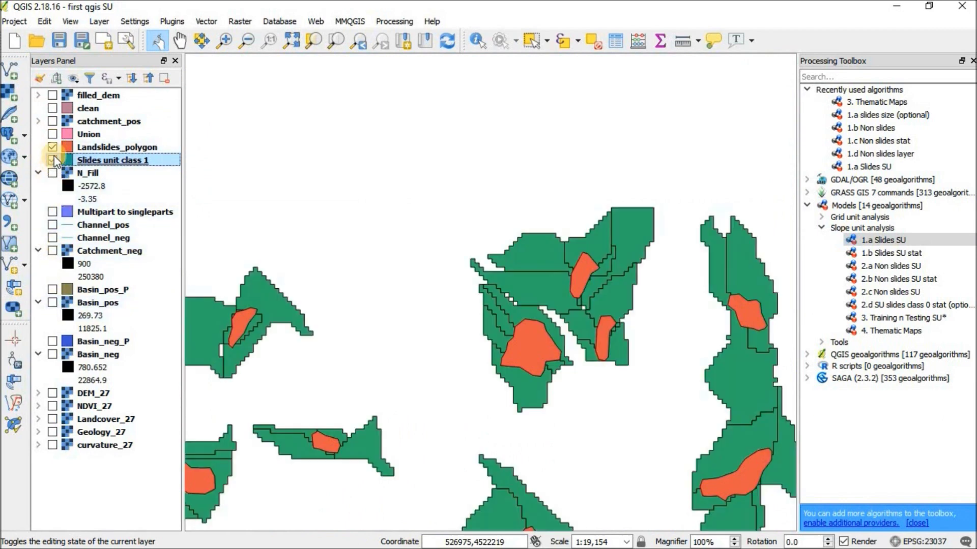
Show the clean layer and stack Landslides_polygon and Slides unit class 1 above it in the layer order.
{"action": "left_click", "coordinate": [53, 108]}
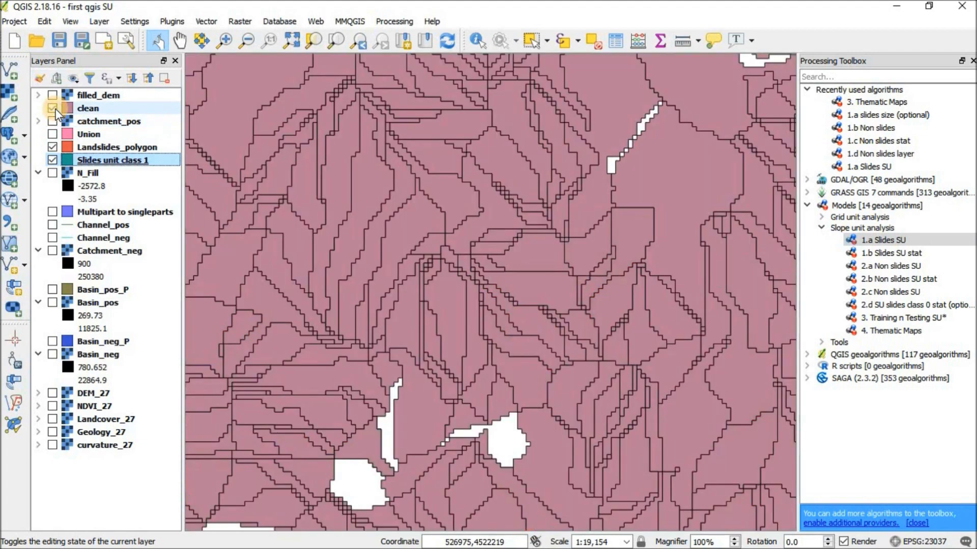
{"action": "left_click", "coordinate": [53, 108]}
{"action": "left_click", "coordinate": [53, 109]}
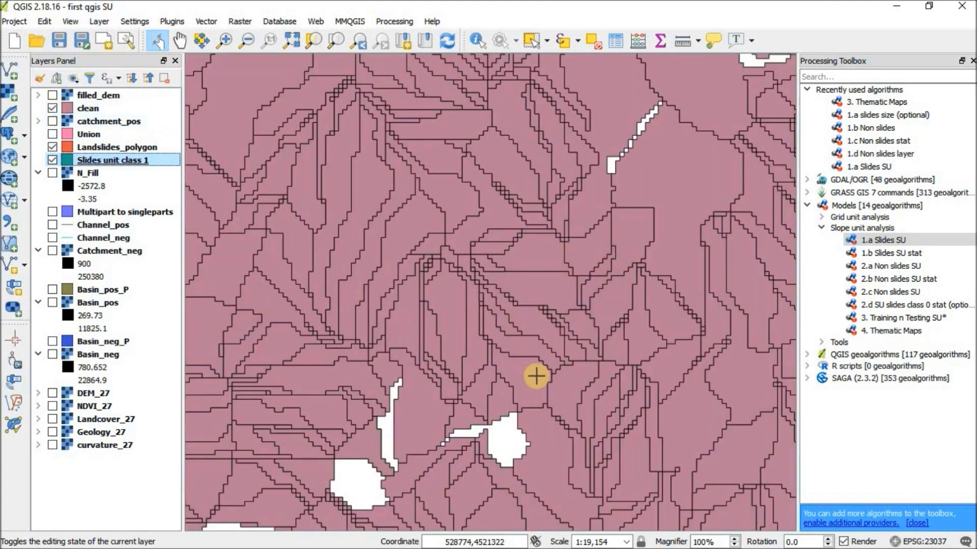
{"action": "scroll", "coordinate": [538, 374], "scroll_direction": "up", "scroll_amount": 1}
{"action": "scroll", "coordinate": [538, 371], "scroll_direction": "up", "scroll_amount": 1}
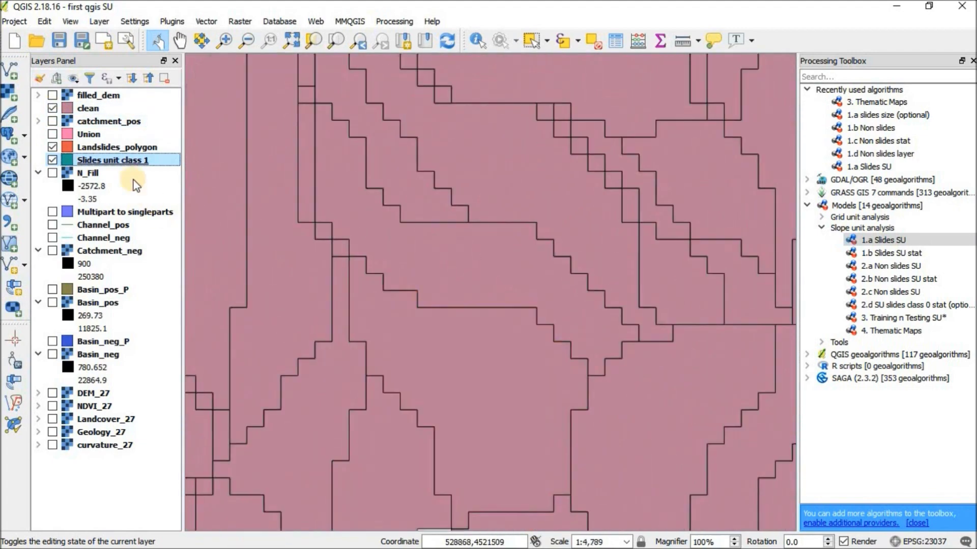
{"action": "mouse_move", "coordinate": [113, 149]}
{"action": "left_mouse_down"}
{"action": "mouse_move", "coordinate": [108, 99]}
{"action": "mouse_move", "coordinate": [112, 109]}
{"action": "left_mouse_up"}
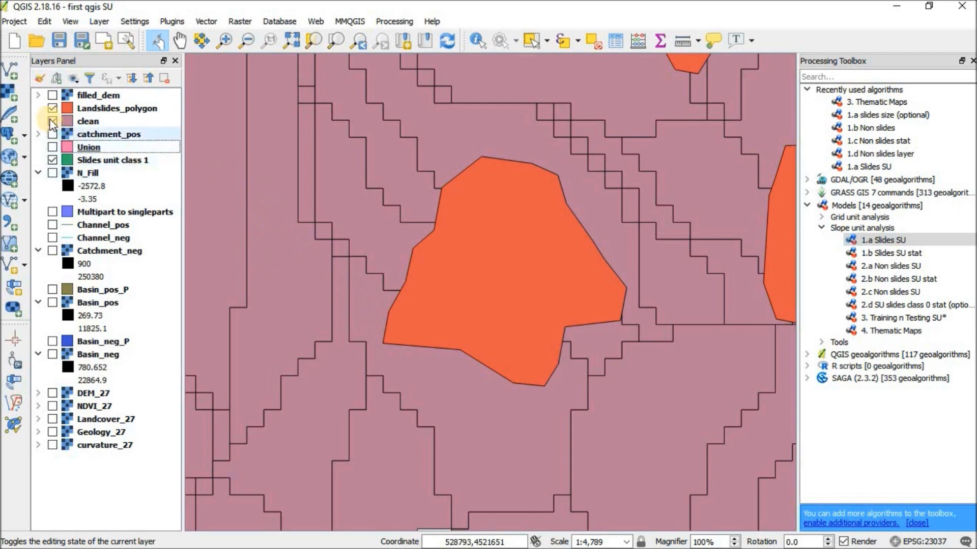
{"action": "left_click_drag", "start_coordinate": [87, 160], "coordinate": [82, 116]}
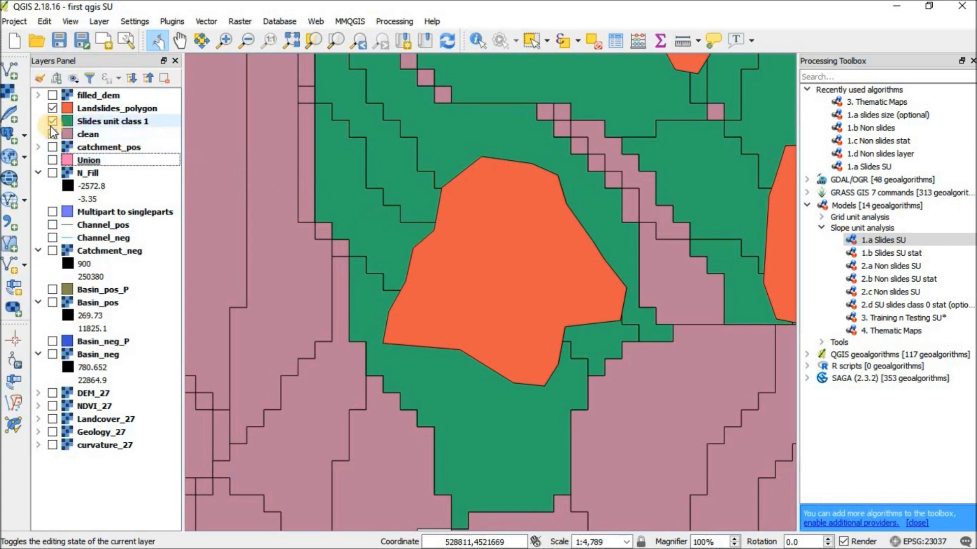
Hide Slides unit class 1 and examine the landslide polygons over the clean units at several scales.
{"action": "scroll", "coordinate": [503, 327], "scroll_direction": "down", "scroll_amount": 1}
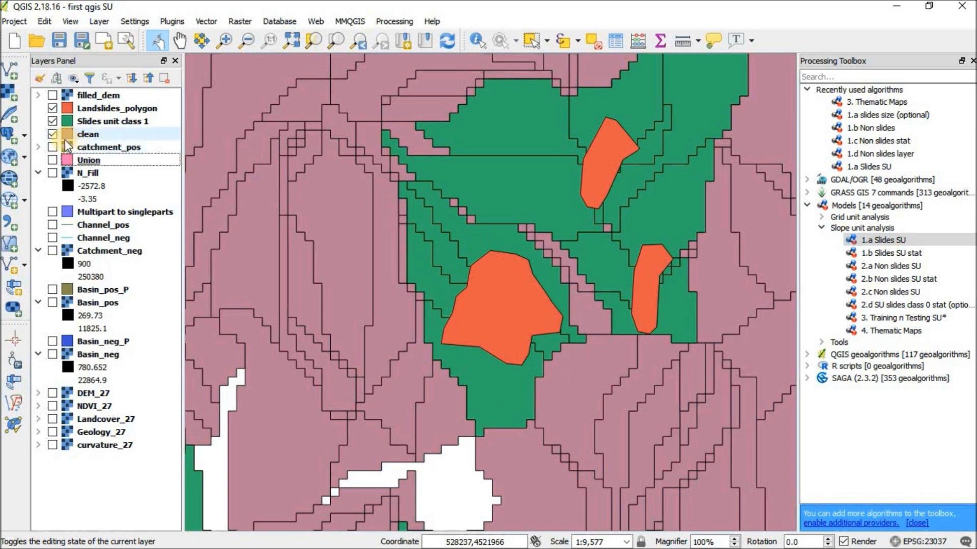
{"action": "left_click", "coordinate": [53, 121]}
{"action": "left_click", "coordinate": [53, 121]}
{"action": "left_click", "coordinate": [54, 121]}
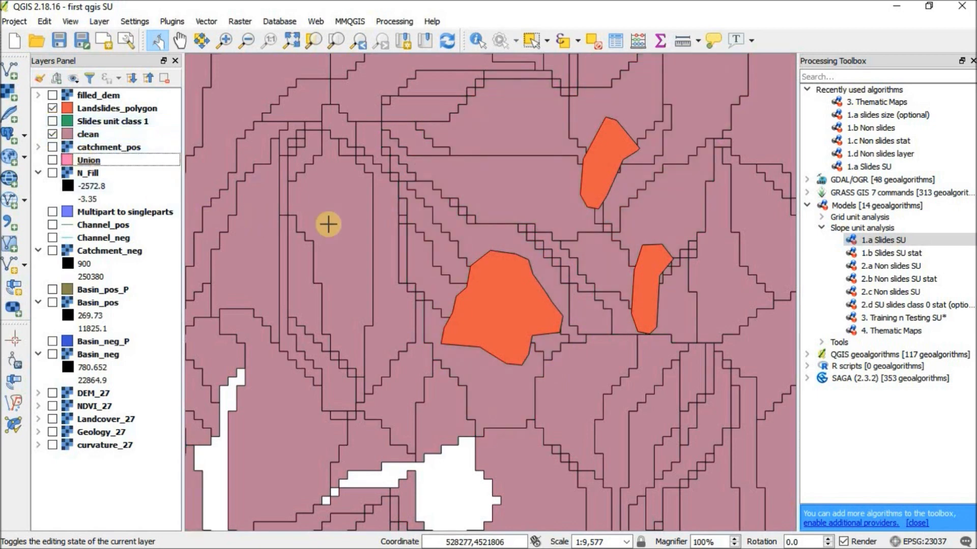
{"action": "scroll", "coordinate": [389, 225], "scroll_direction": "down", "scroll_amount": 1}
{"action": "scroll", "coordinate": [390, 226], "scroll_direction": "down", "scroll_amount": 3}
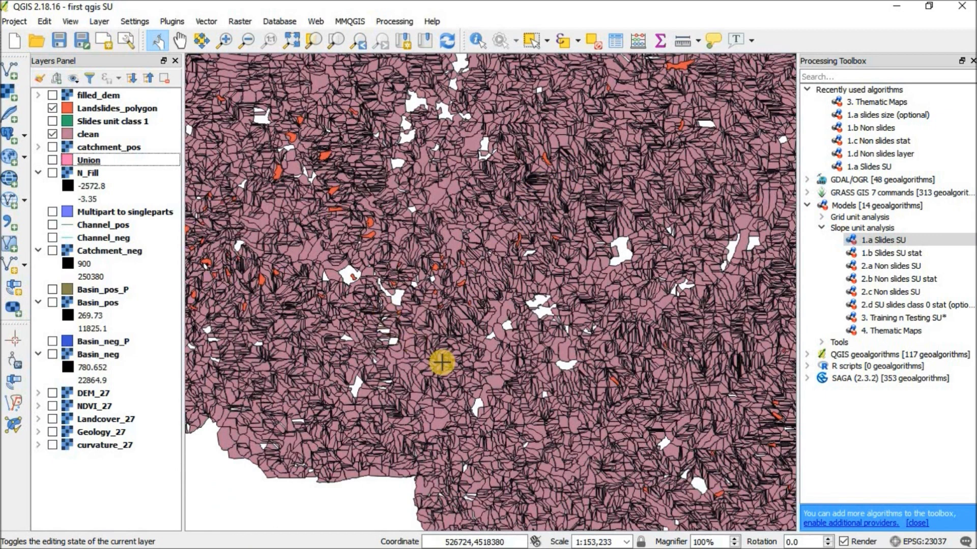
{"action": "scroll", "coordinate": [631, 391], "scroll_direction": "up", "scroll_amount": 2}
{"action": "scroll", "coordinate": [585, 374], "scroll_direction": "up", "scroll_amount": 2}
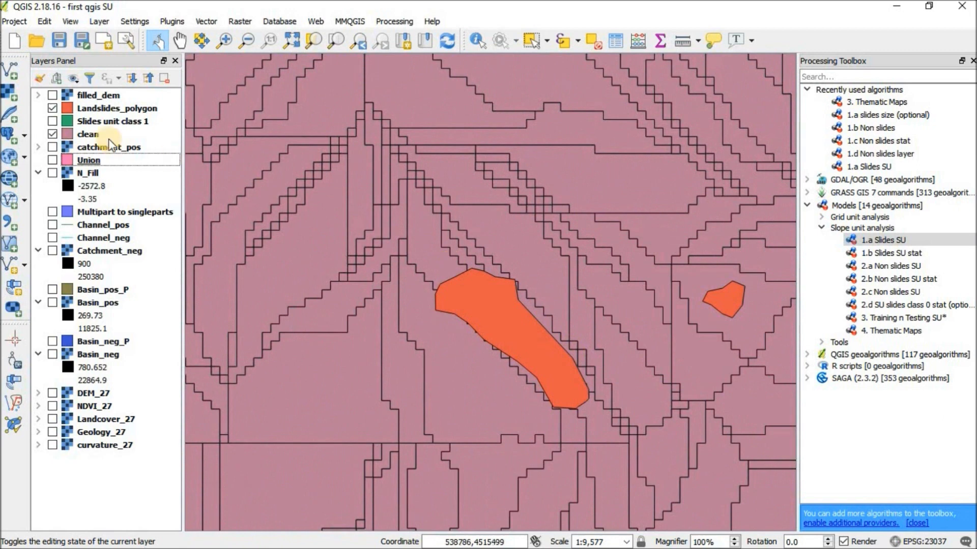
Show Slides unit class 1 around the elongated landslide and inspect its units with and without the clean layer.
{"action": "left_click", "coordinate": [52, 108]}
{"action": "left_click", "coordinate": [53, 108]}
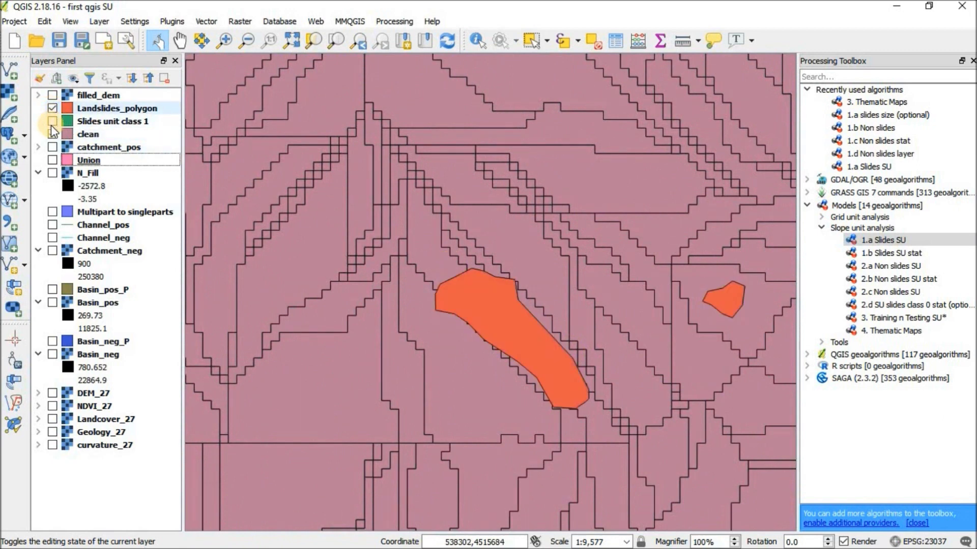
{"action": "left_click", "coordinate": [52, 122]}
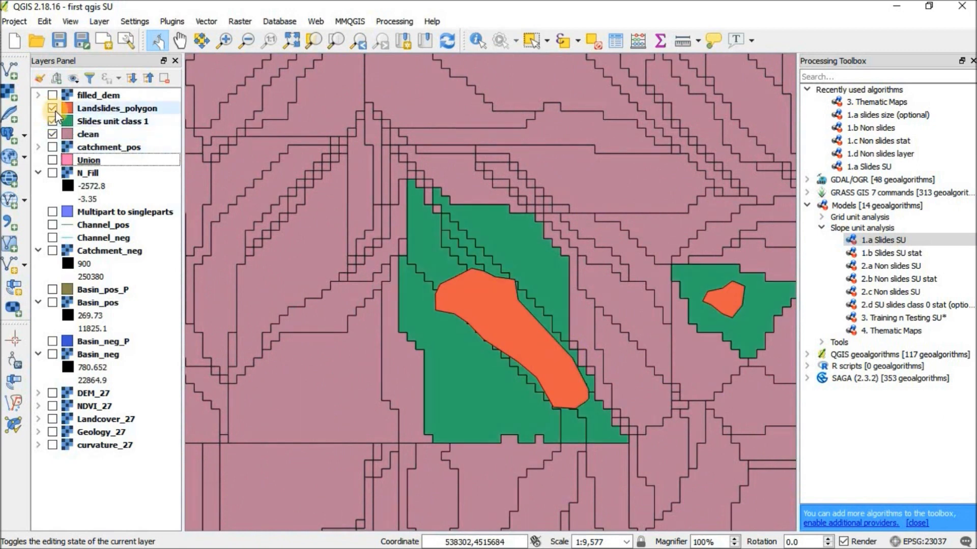
{"action": "left_click", "coordinate": [53, 134]}
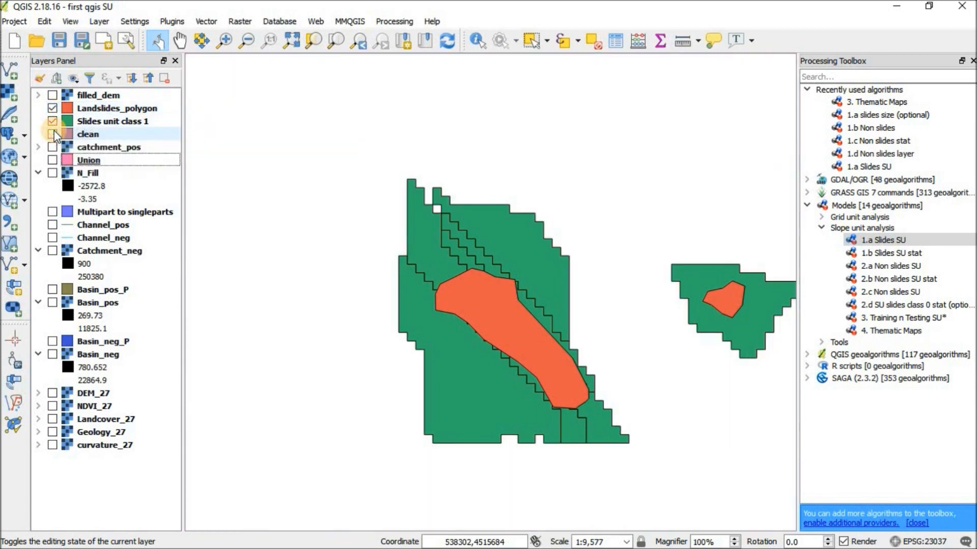
{"action": "left_click", "coordinate": [53, 134]}
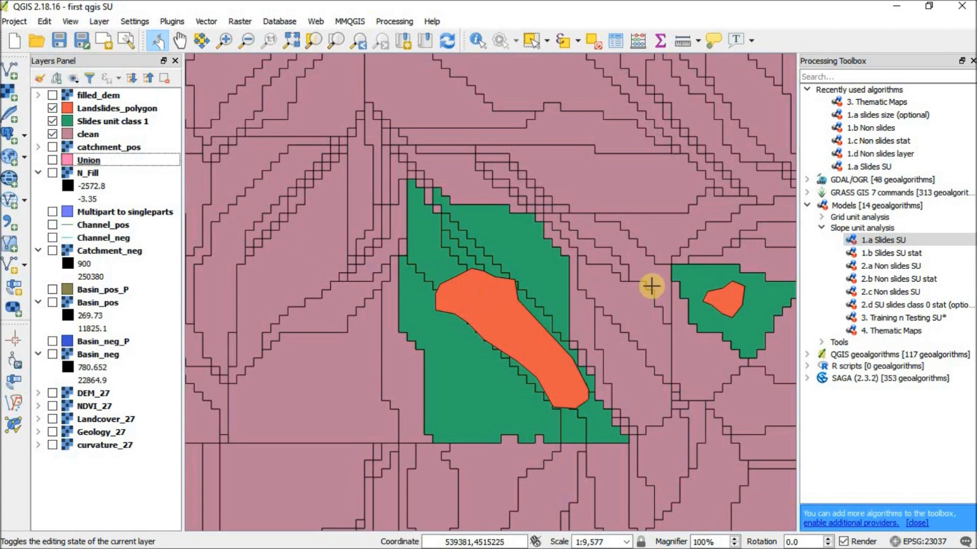
Open the 1.a Slides SU model and set its landslides points input to Landslides_polygon.
{"action": "left_click", "coordinate": [863, 243]}
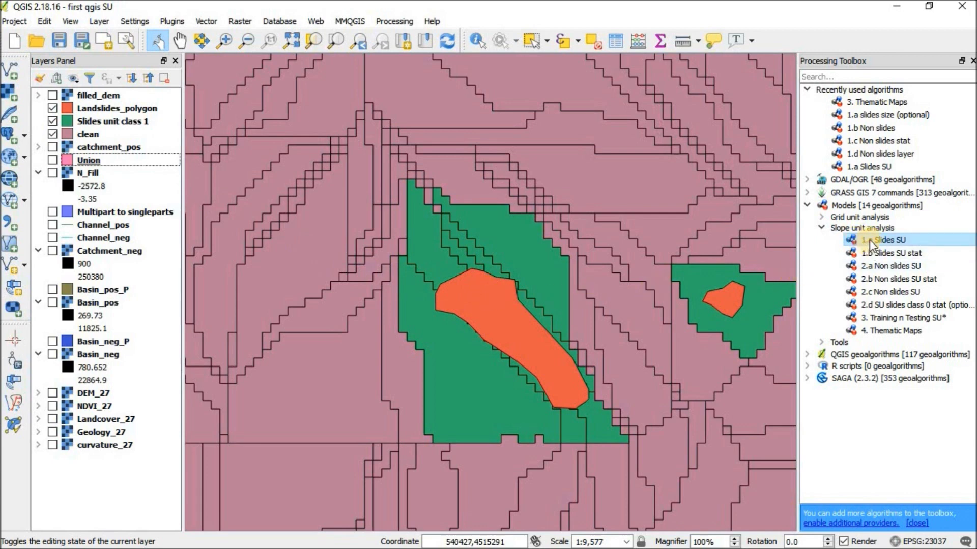
{"action": "double_click", "coordinate": [868, 239]}
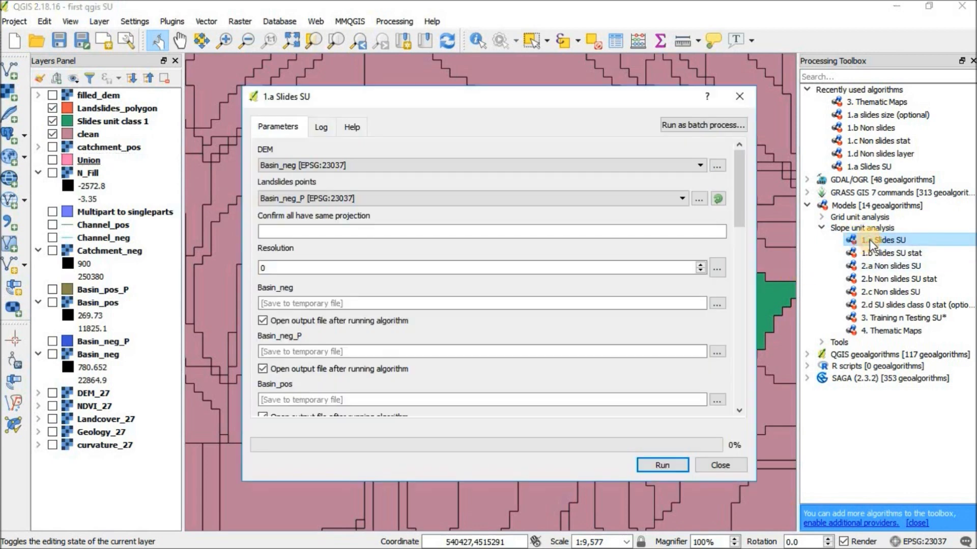
{"action": "left_click", "coordinate": [276, 165]}
{"action": "left_click", "coordinate": [276, 163]}
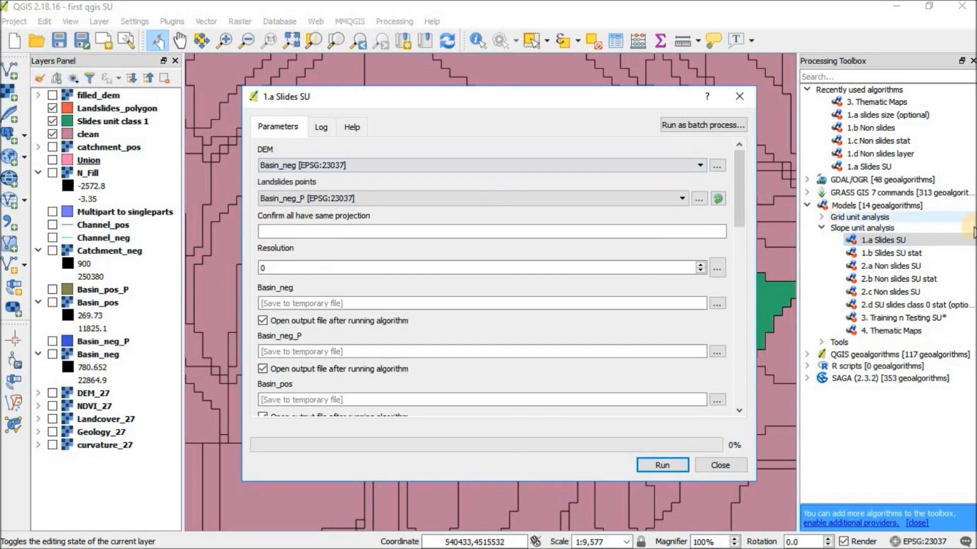
{"action": "left_click", "coordinate": [298, 198]}
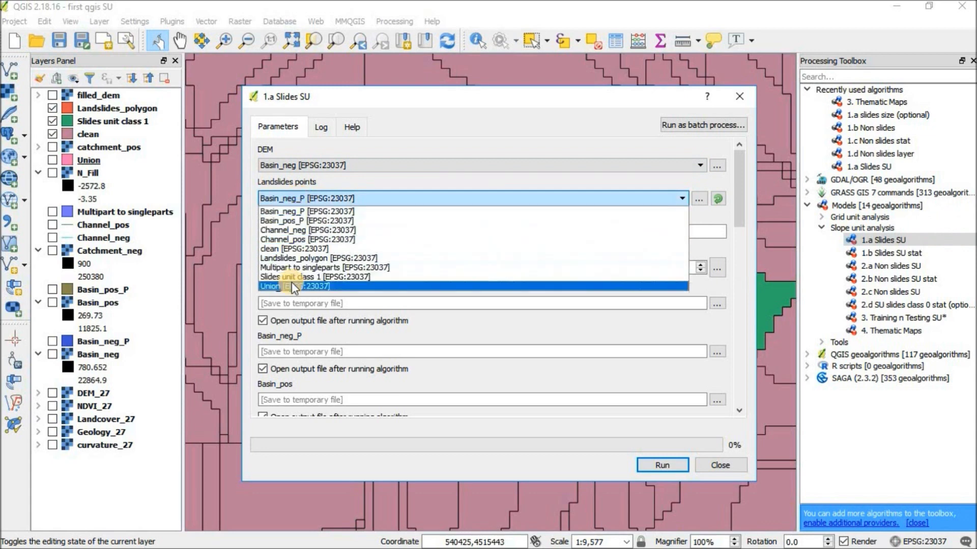
{"action": "left_click", "coordinate": [297, 259]}
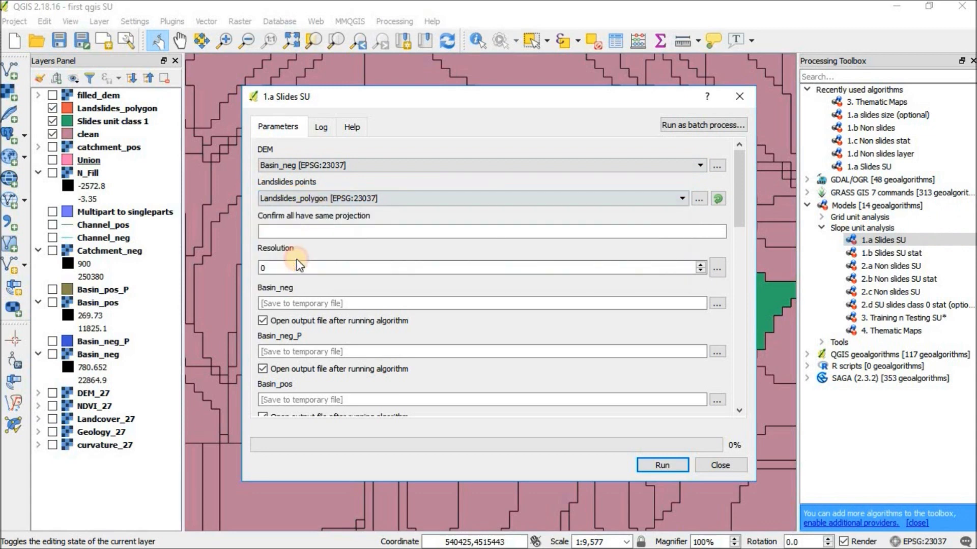
Move the model dialog aside to inspect the landslide polygons and their slope units, and close the model without running it.
{"action": "left_click_drag", "start_coordinate": [558, 101], "coordinate": [334, 102]}
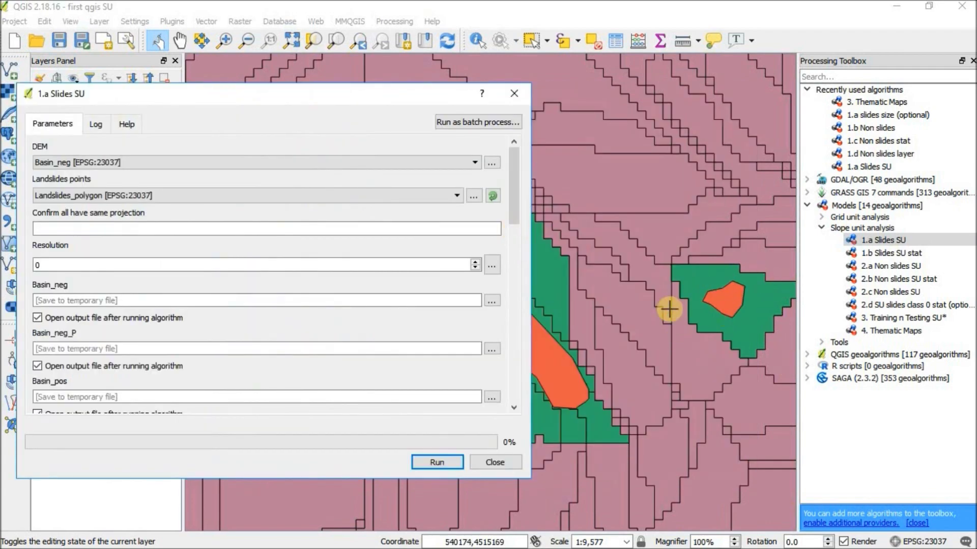
{"action": "left_click_drag", "start_coordinate": [335, 99], "coordinate": [530, 89]}
{"action": "left_click", "coordinate": [283, 189]}
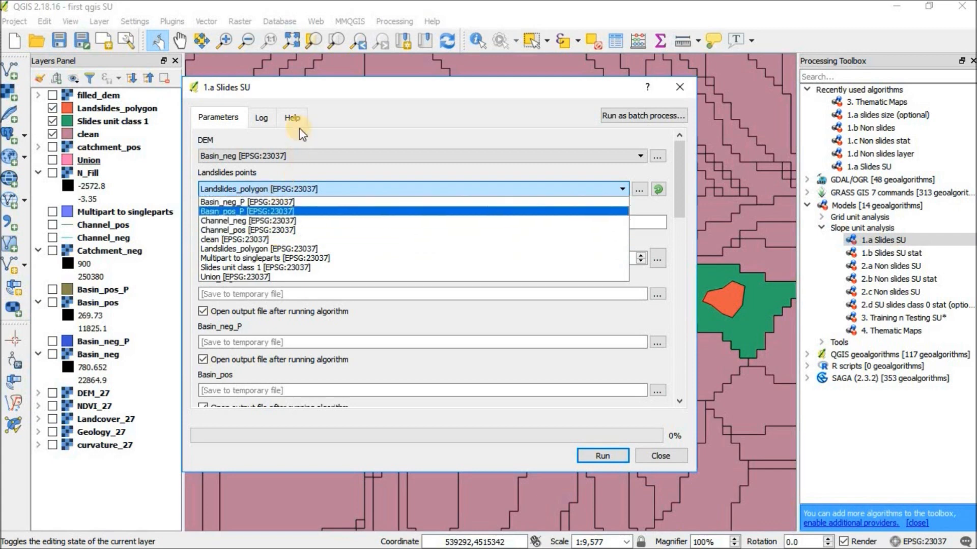
{"action": "left_click", "coordinate": [281, 96]}
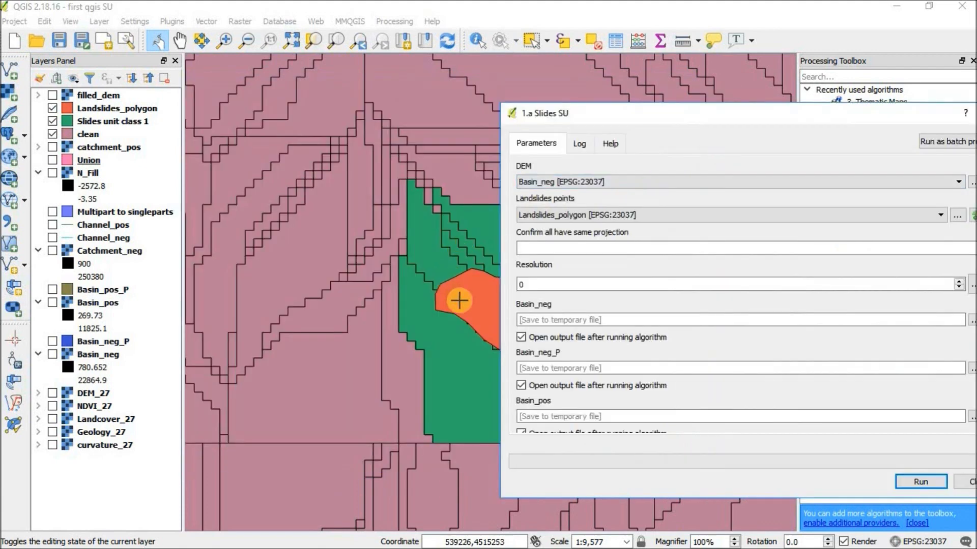
{"action": "left_click_drag", "start_coordinate": [572, 124], "coordinate": [696, 133]}
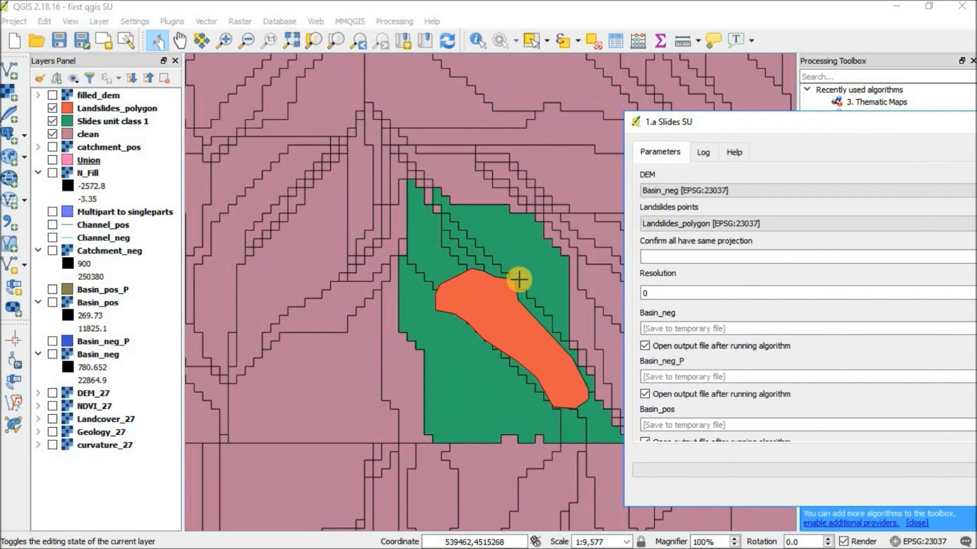
{"action": "left_click_drag", "start_coordinate": [743, 123], "coordinate": [348, 113]}
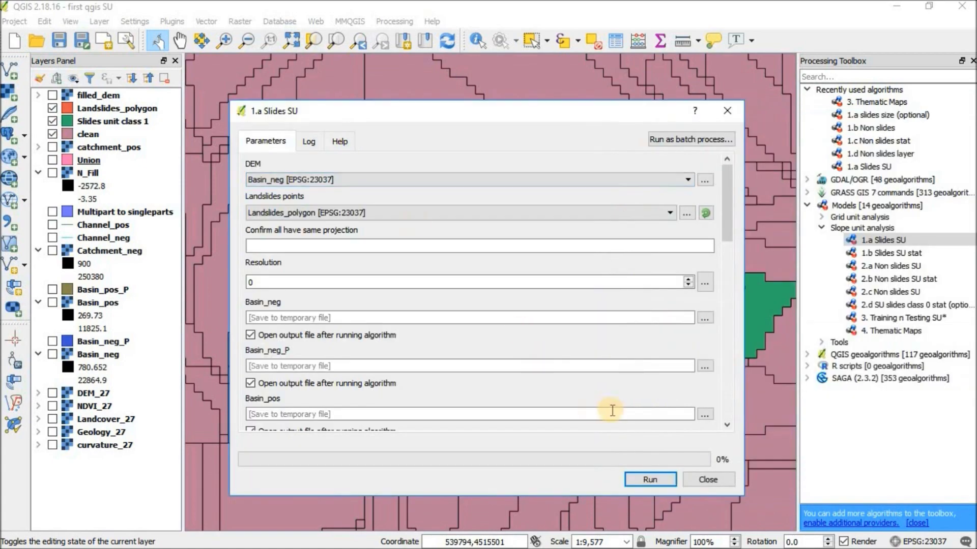
{"action": "left_click", "coordinate": [705, 477]}
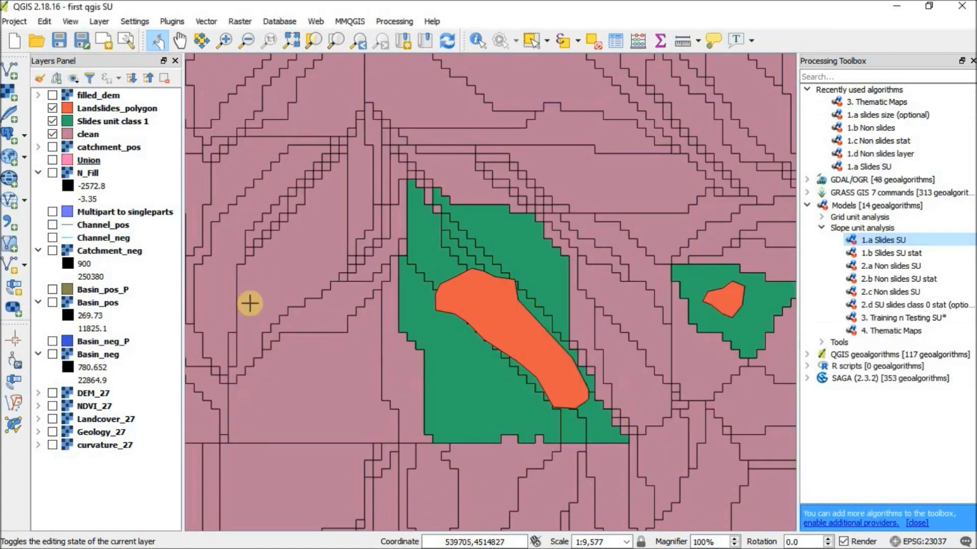
{"action": "left_click", "coordinate": [93, 136]}
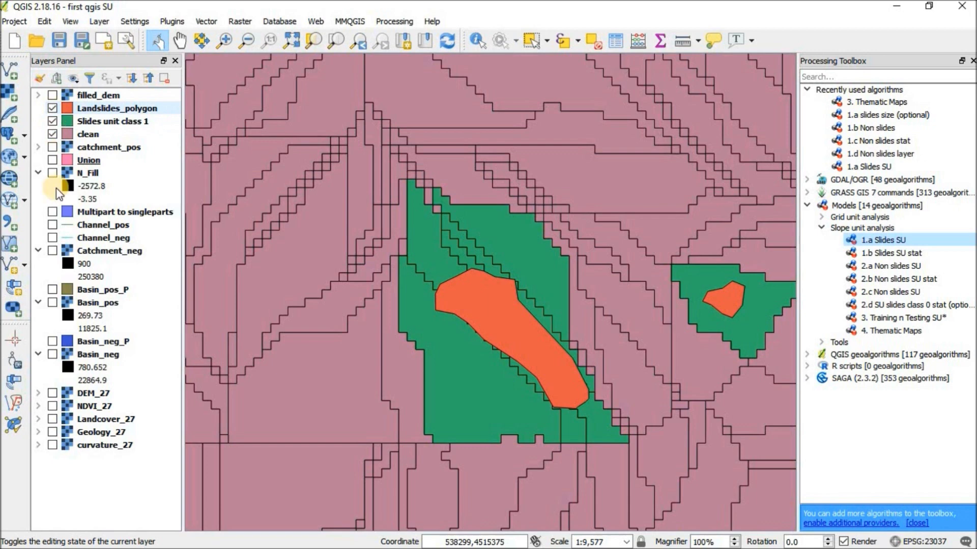
Collapse the legends of Basin_pos, Basin_neg, Catchment_neg, N_Fill and catchment_pos, and save the project.
{"action": "left_click", "coordinate": [38, 302]}
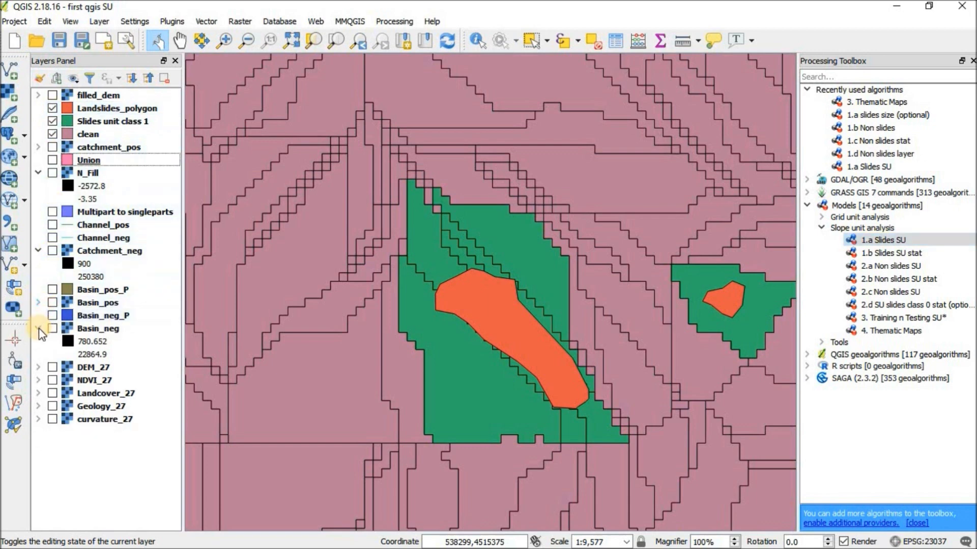
{"action": "left_click", "coordinate": [38, 328]}
{"action": "left_click", "coordinate": [38, 251]}
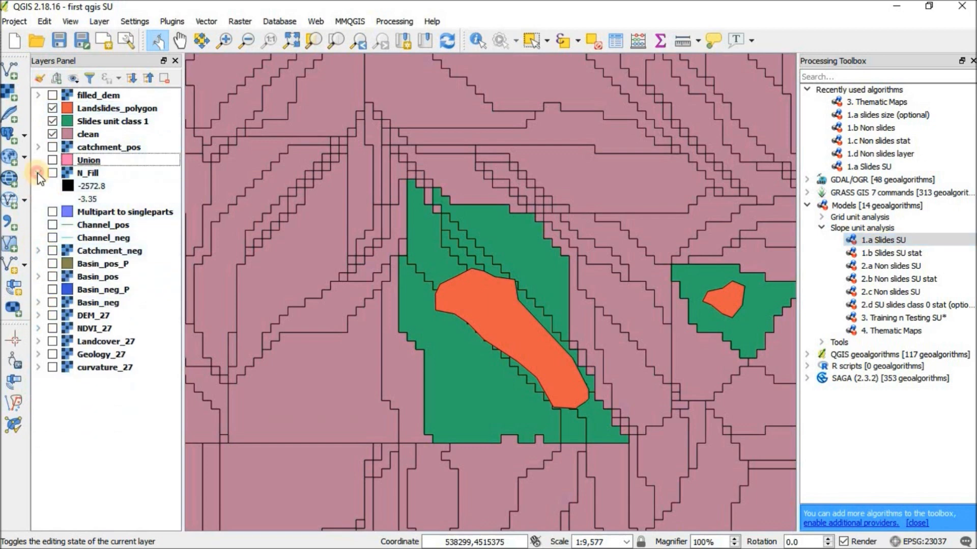
{"action": "left_click", "coordinate": [37, 172]}
{"action": "left_click", "coordinate": [38, 147]}
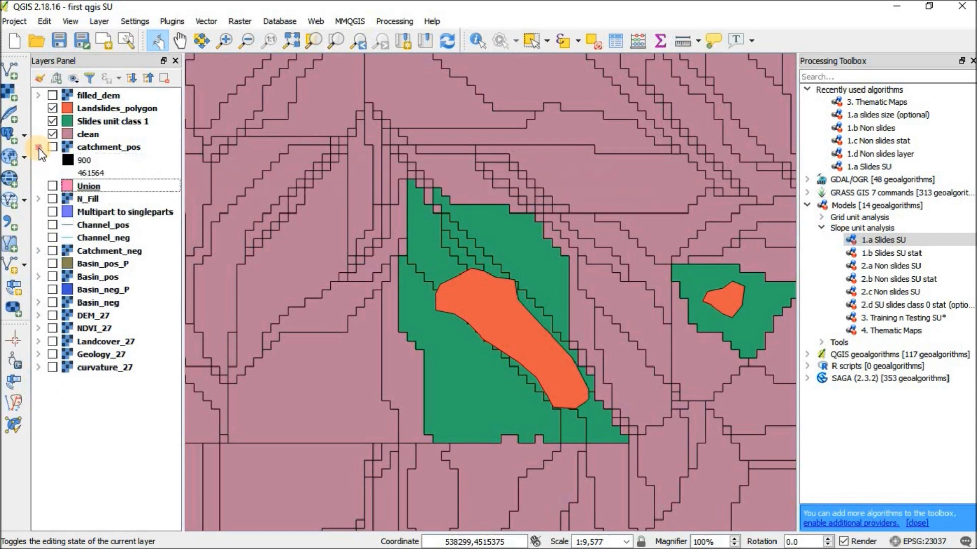
{"action": "left_click", "coordinate": [38, 147]}
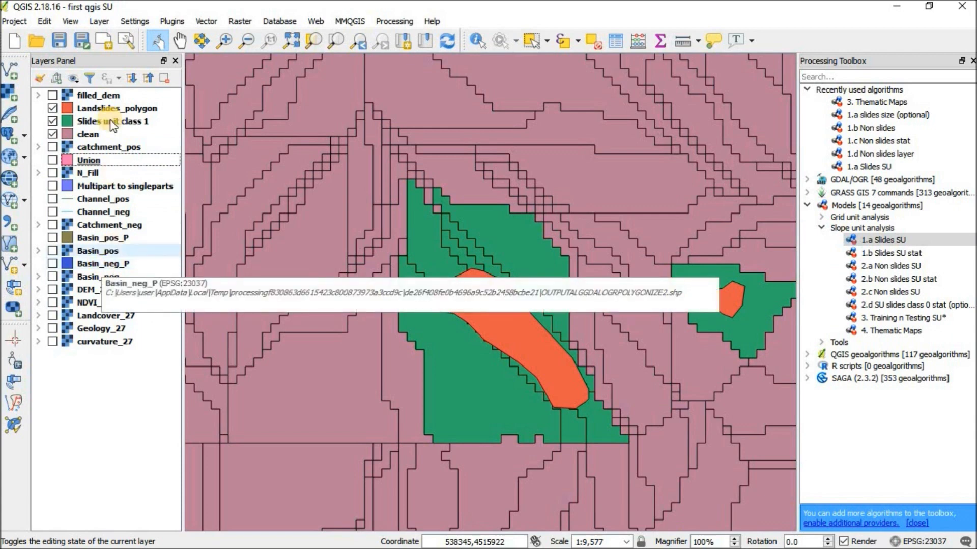
{"action": "left_click", "coordinate": [62, 47]}
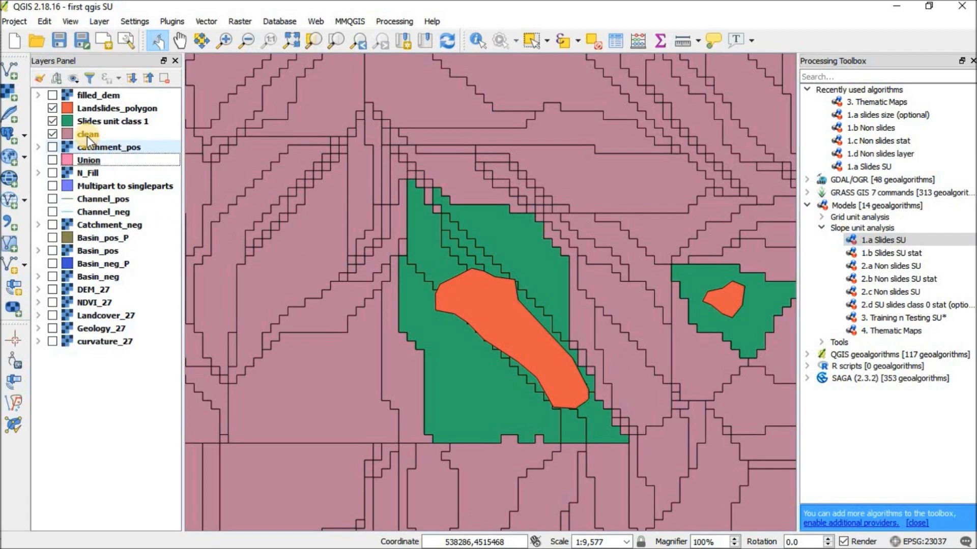
Hide Landslides_polygon and clean, and examine the Slides unit class 1 polygons on their own across the study area.
{"action": "left_click", "coordinate": [54, 111]}
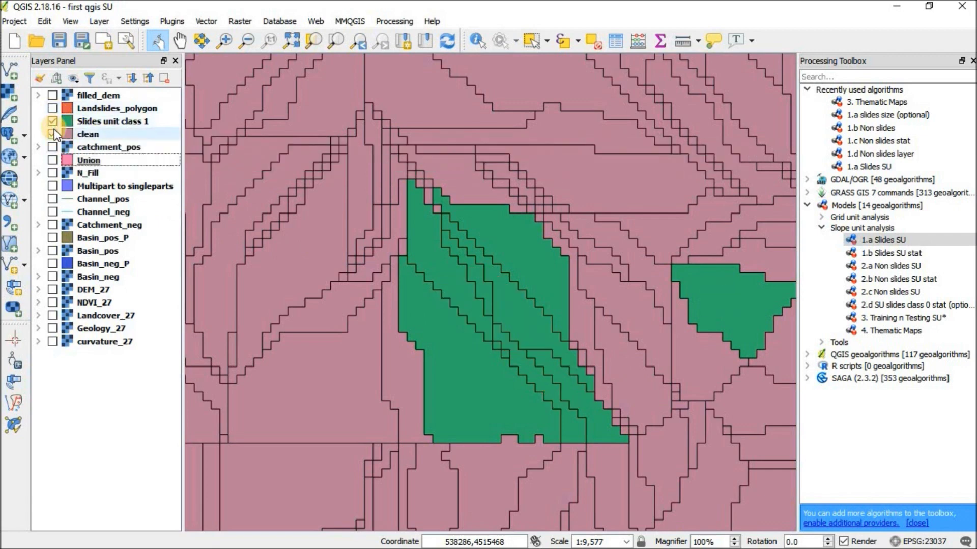
{"action": "left_click", "coordinate": [53, 134]}
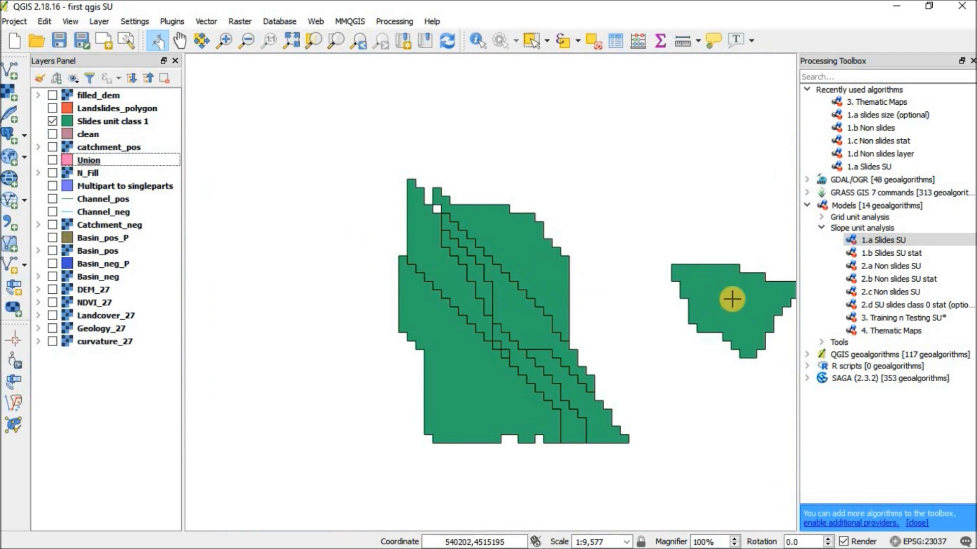
{"action": "scroll", "coordinate": [521, 239], "scroll_direction": "down", "scroll_amount": 1}
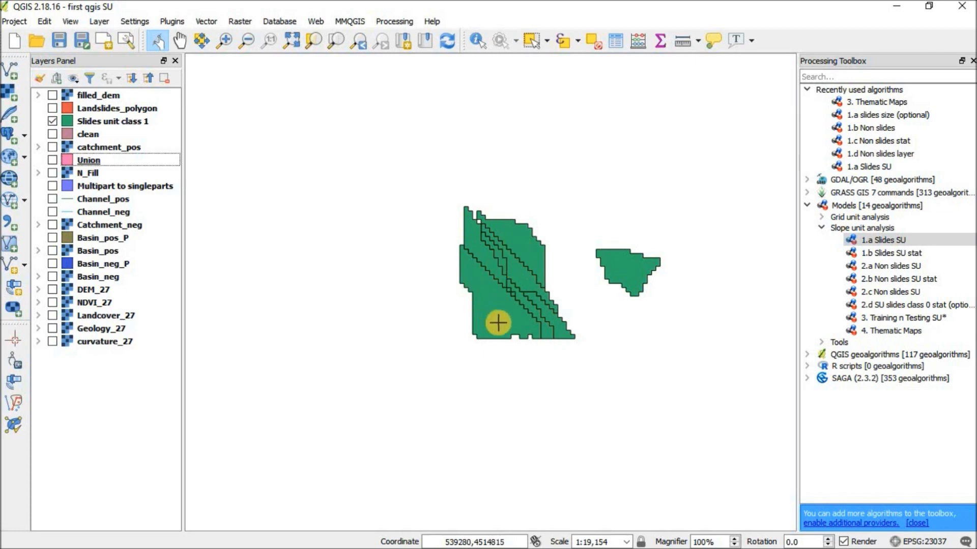
{"action": "scroll", "coordinate": [500, 322], "scroll_direction": "down", "scroll_amount": 2}
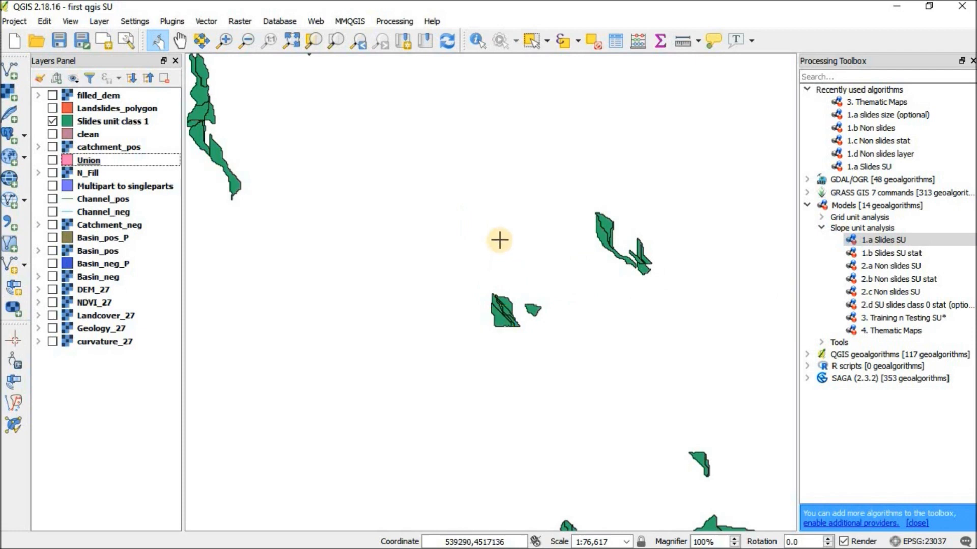
{"action": "scroll", "coordinate": [500, 240], "scroll_direction": "down", "scroll_amount": 1}
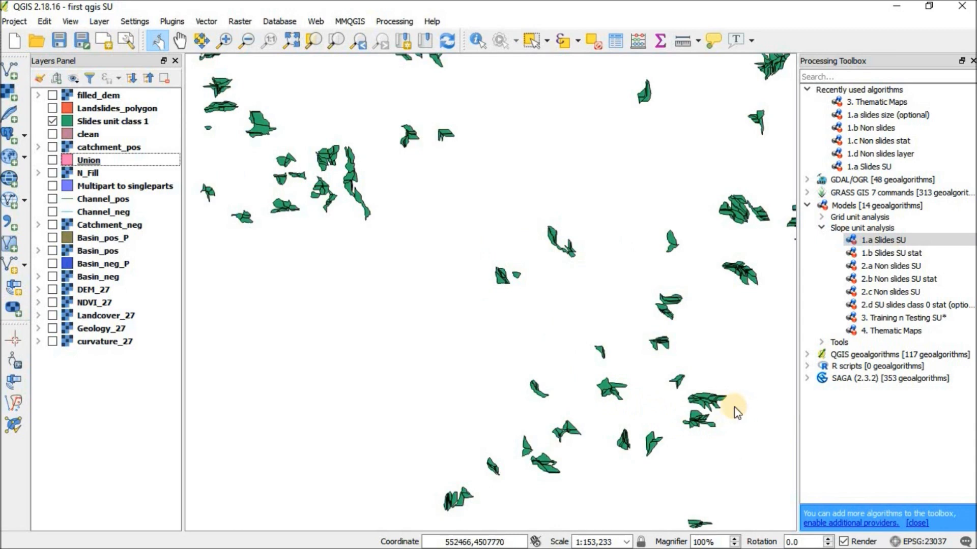
{"action": "scroll", "coordinate": [733, 408], "scroll_direction": "up", "scroll_amount": 1}
{"action": "scroll", "coordinate": [690, 386], "scroll_direction": "up", "scroll_amount": 2}
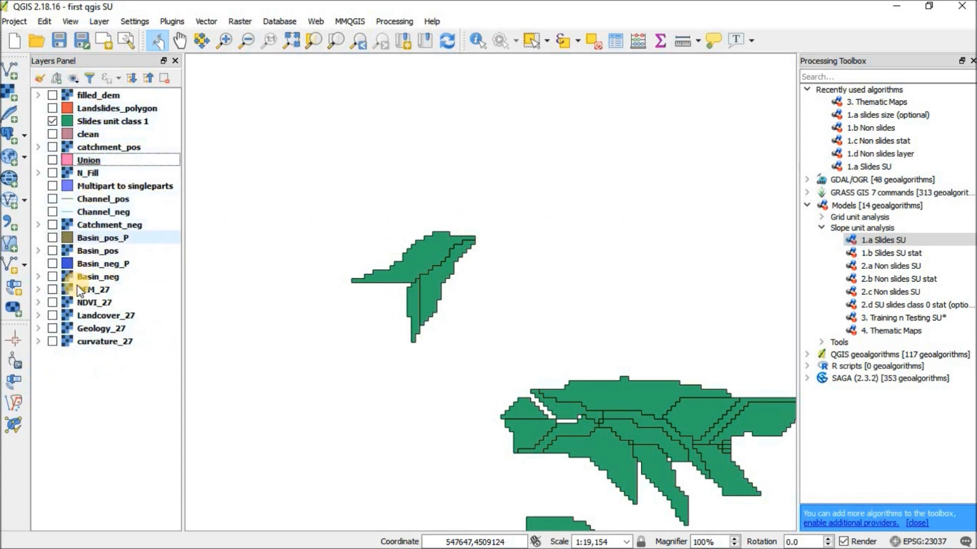
Show DEM_27 beneath the slope units and compare the terrain with Slides unit class 1 switched off and on.
{"action": "left_click", "coordinate": [53, 289]}
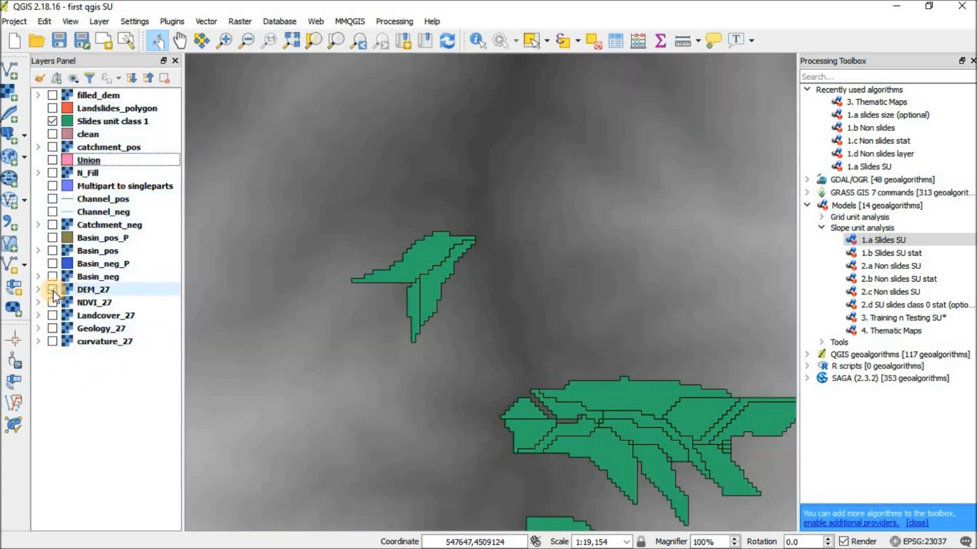
{"action": "scroll", "coordinate": [429, 244], "scroll_direction": "up", "scroll_amount": 2}
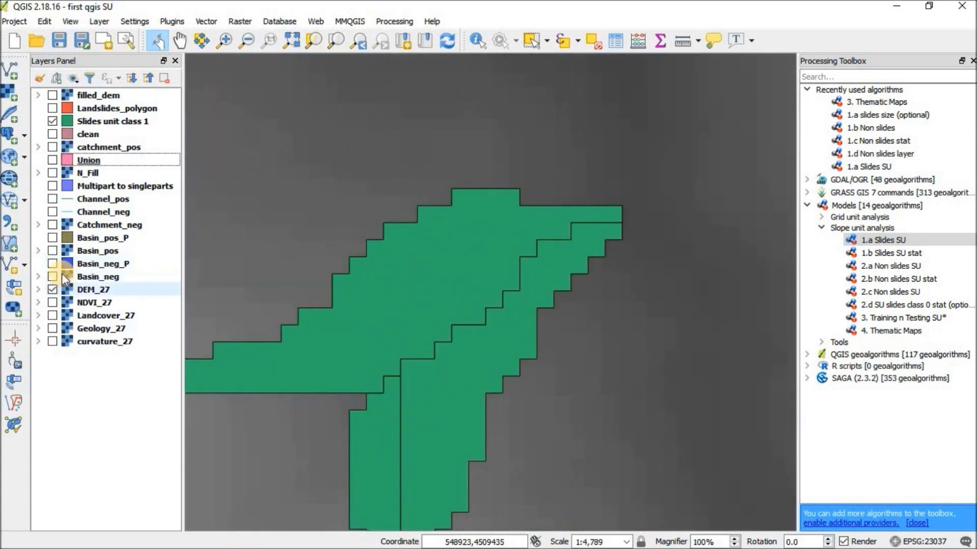
{"action": "left_click", "coordinate": [52, 121]}
{"action": "left_click", "coordinate": [53, 121]}
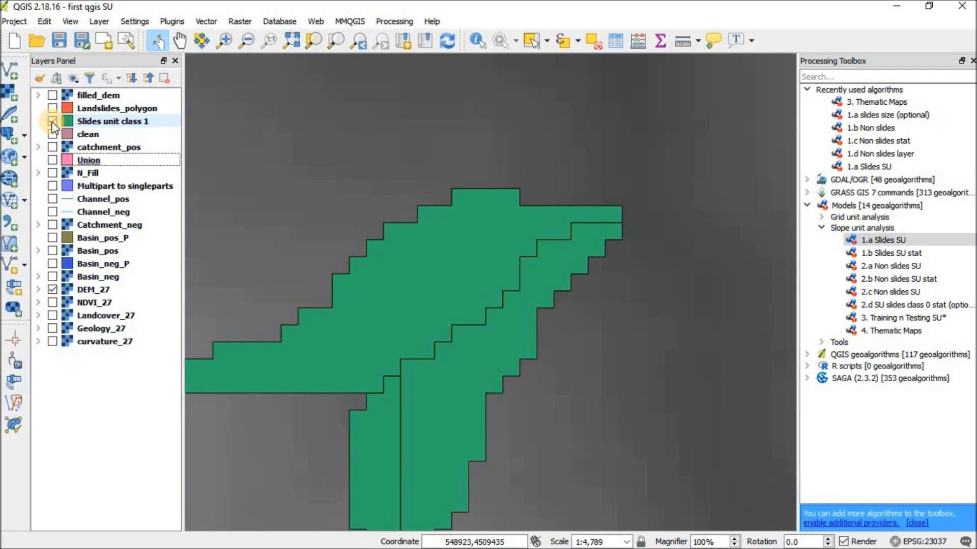
{"action": "left_click", "coordinate": [52, 121]}
{"action": "left_click", "coordinate": [53, 121]}
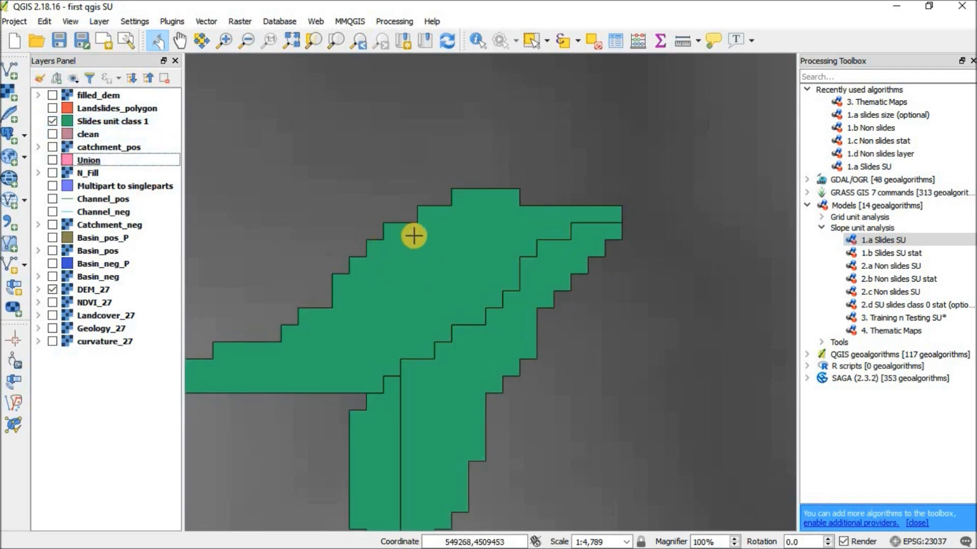
Show Channel_pos and Channel_neg above Slides unit class 1, and compare the channels with the clean unit boundaries.
{"action": "scroll", "coordinate": [529, 371], "scroll_direction": "down", "scroll_amount": 1}
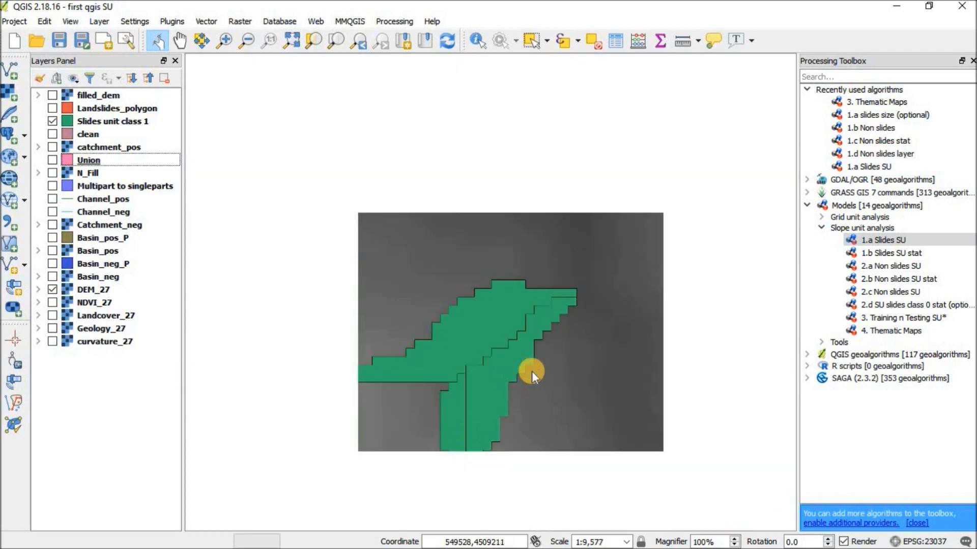
{"action": "left_click", "coordinate": [54, 199]}
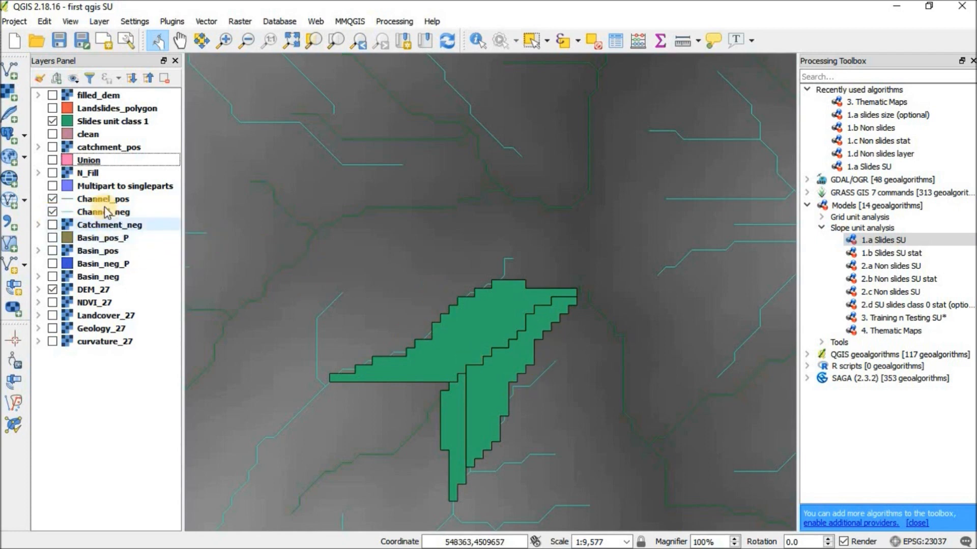
{"action": "left_click_drag", "start_coordinate": [103, 202], "coordinate": [99, 113]}
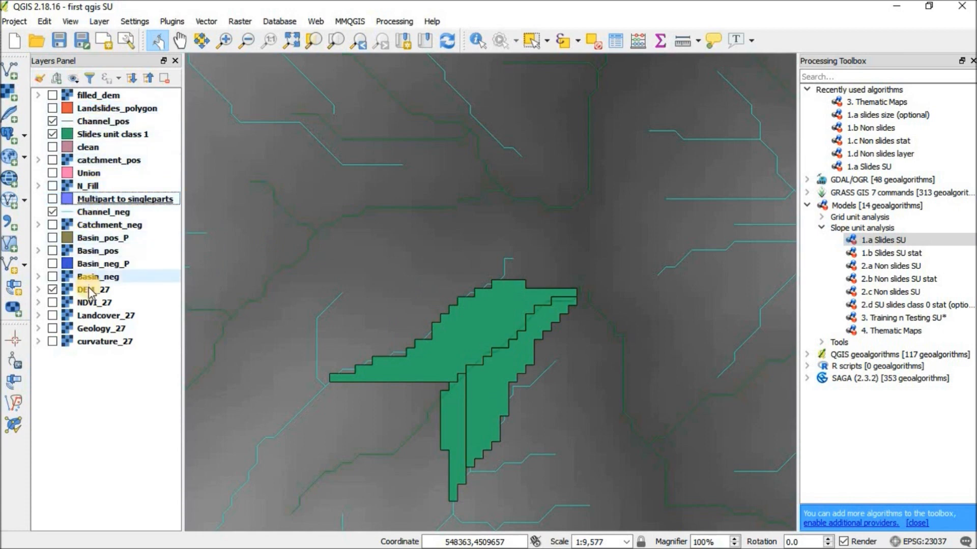
{"action": "left_click_drag", "start_coordinate": [95, 217], "coordinate": [91, 122]}
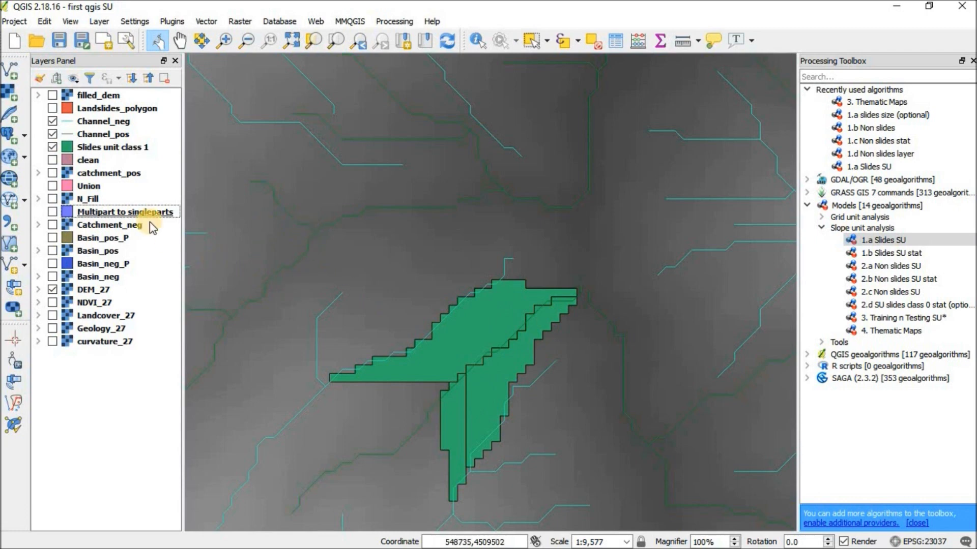
{"action": "left_click", "coordinate": [68, 162]}
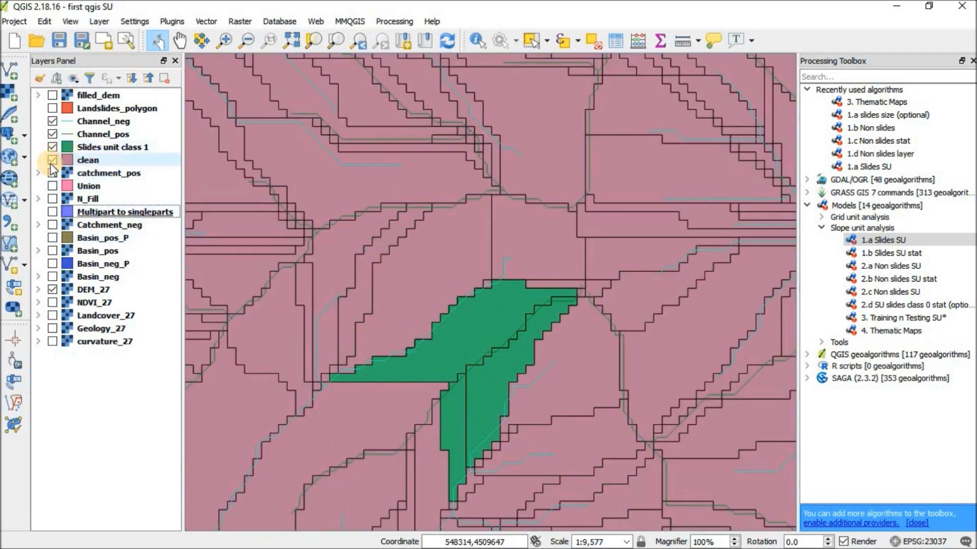
{"action": "left_click", "coordinate": [52, 162]}
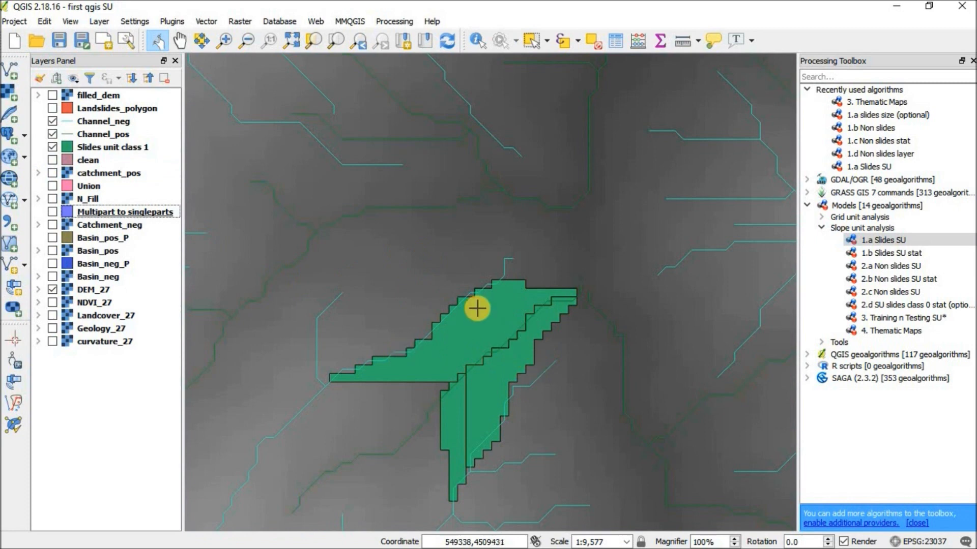
Hide the Channel_neg, Channel_pos and DEM_27 layers, leaving Slides unit class 1 displayed.
{"action": "left_click", "coordinate": [51, 121]}
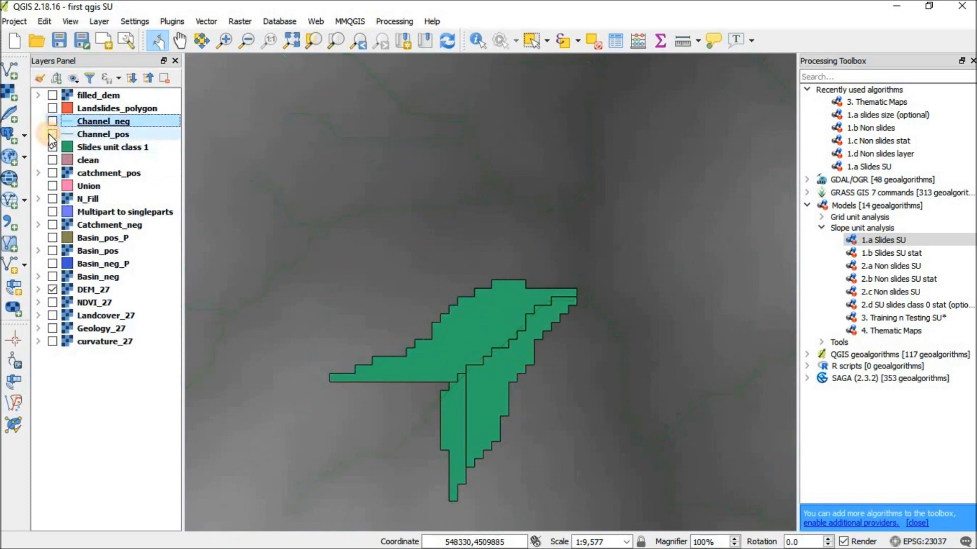
{"action": "left_click", "coordinate": [52, 134]}
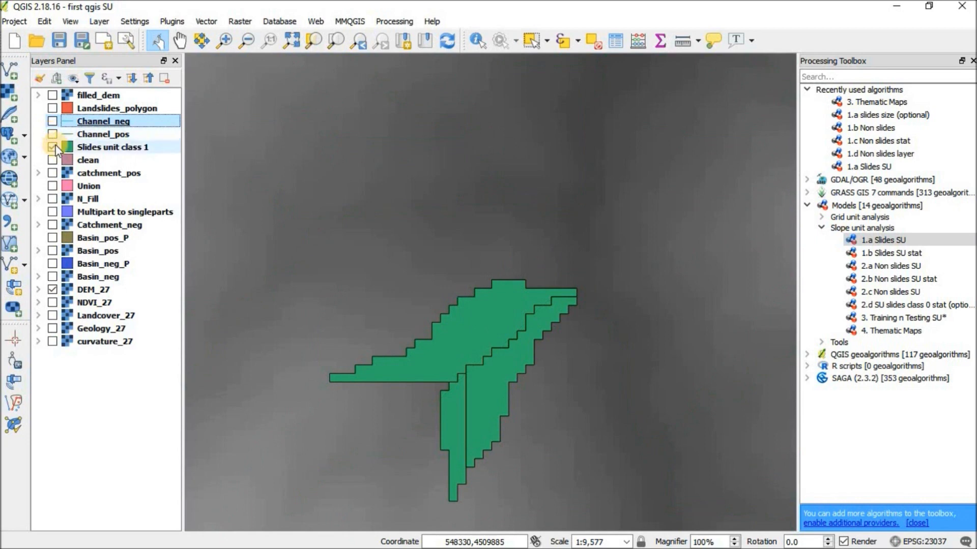
{"action": "left_click", "coordinate": [52, 290]}
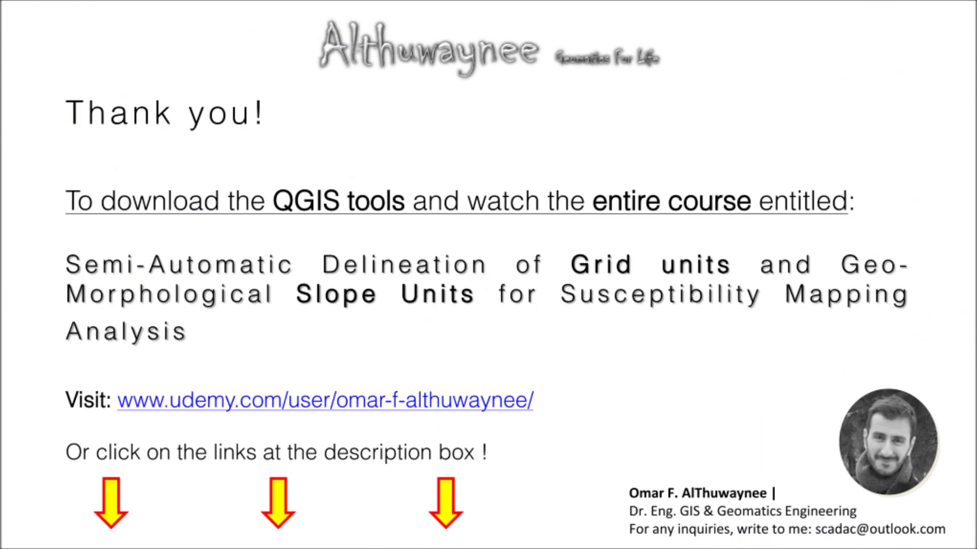